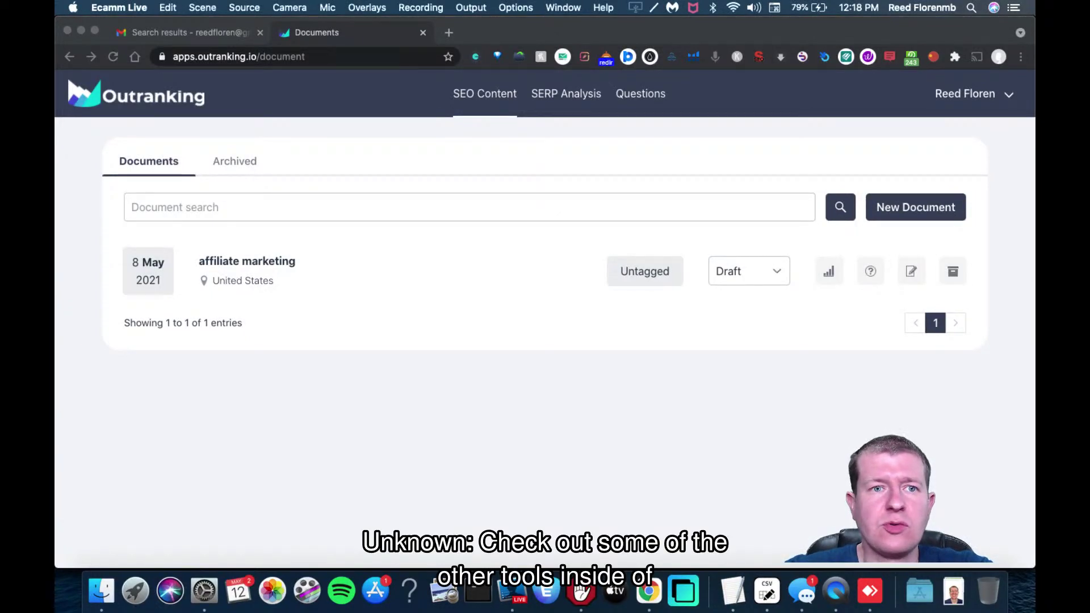
Step: Bring the Chrome window showing Outranking's Documents list into focus
{"action": "left_click", "coordinate": [761, 146]}
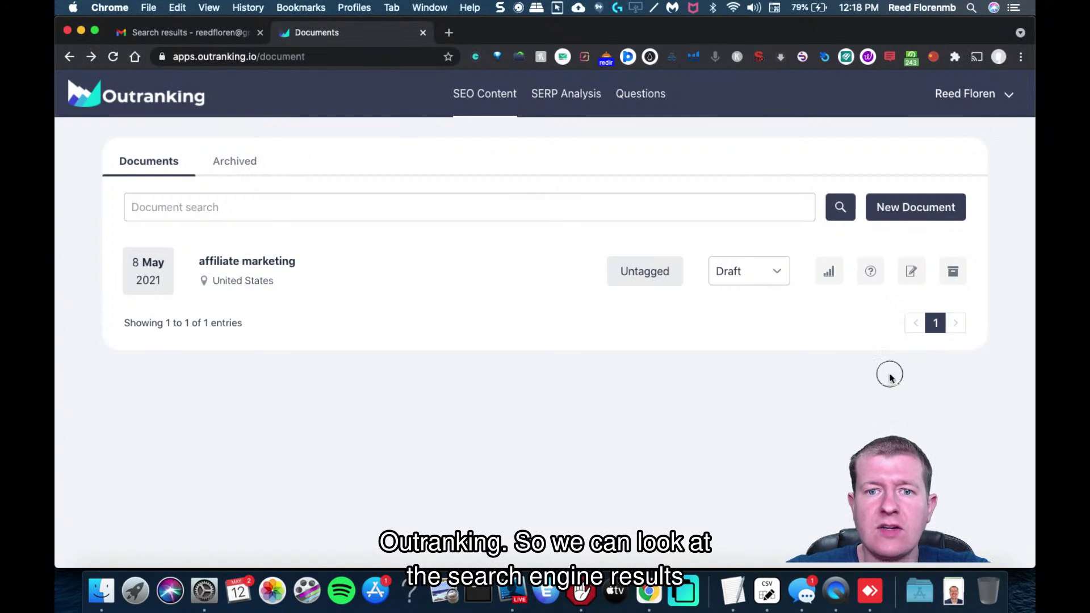
Step: Analyse the top 30 search results for 'affiliate marketing' in SERP Analysis
{"action": "left_click", "coordinate": [558, 101]}
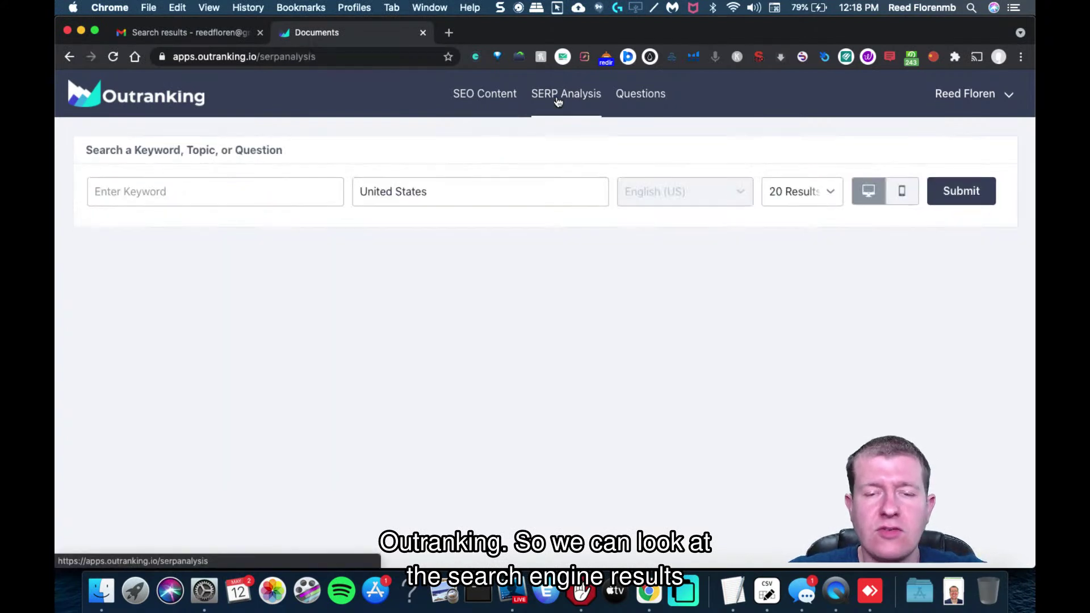
{"action": "left_click", "coordinate": [220, 189]}
{"action": "type", "text": "affiliate marketing"}
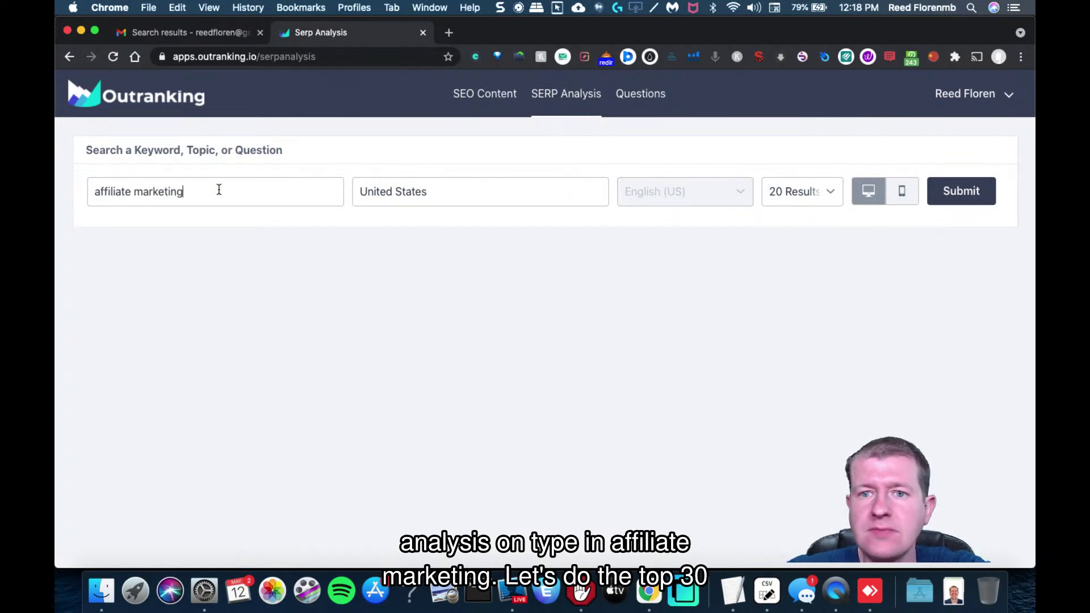
{"action": "left_click", "coordinate": [794, 180]}
{"action": "left_click", "coordinate": [795, 261]}
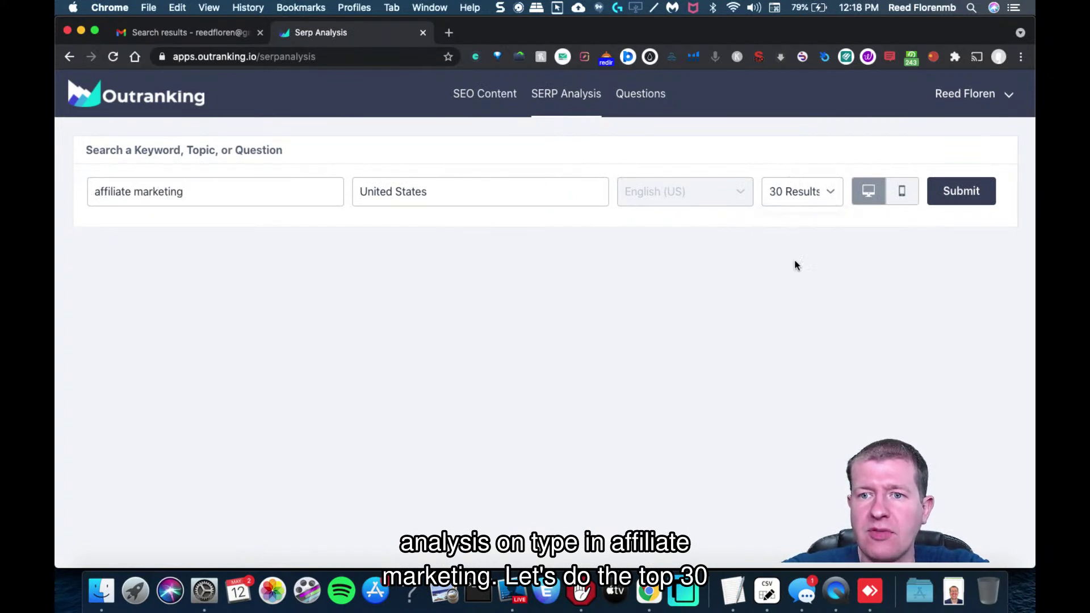
{"action": "left_click", "coordinate": [950, 202]}
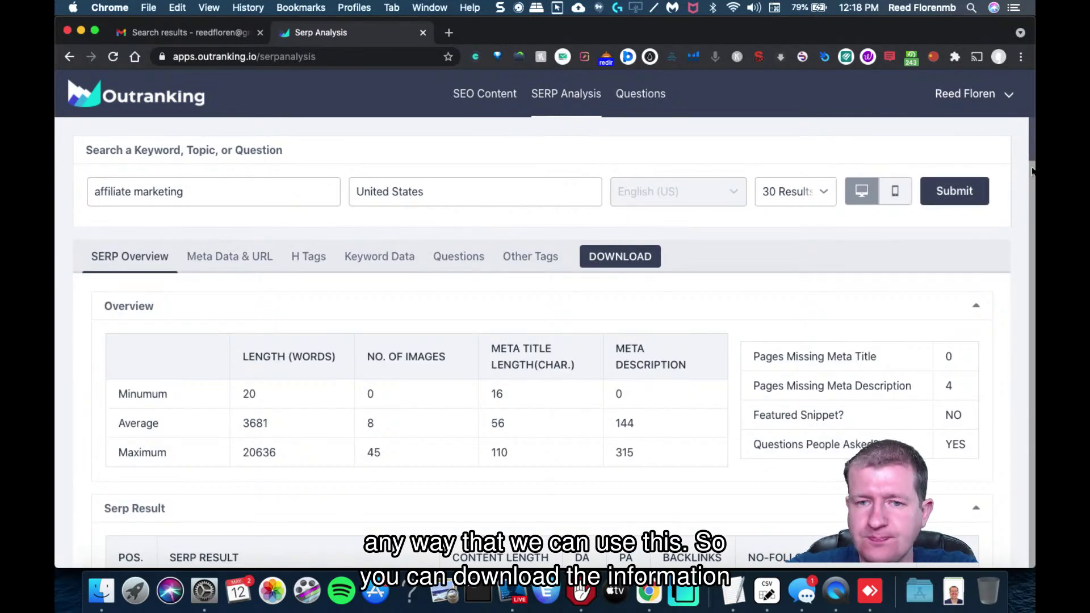
Step: Collapse the Overview, then scroll through the 30 SERP results, sitelinks and related keywords
{"action": "left_click_drag", "start_coordinate": [1027, 153], "coordinate": [1027, 171]}
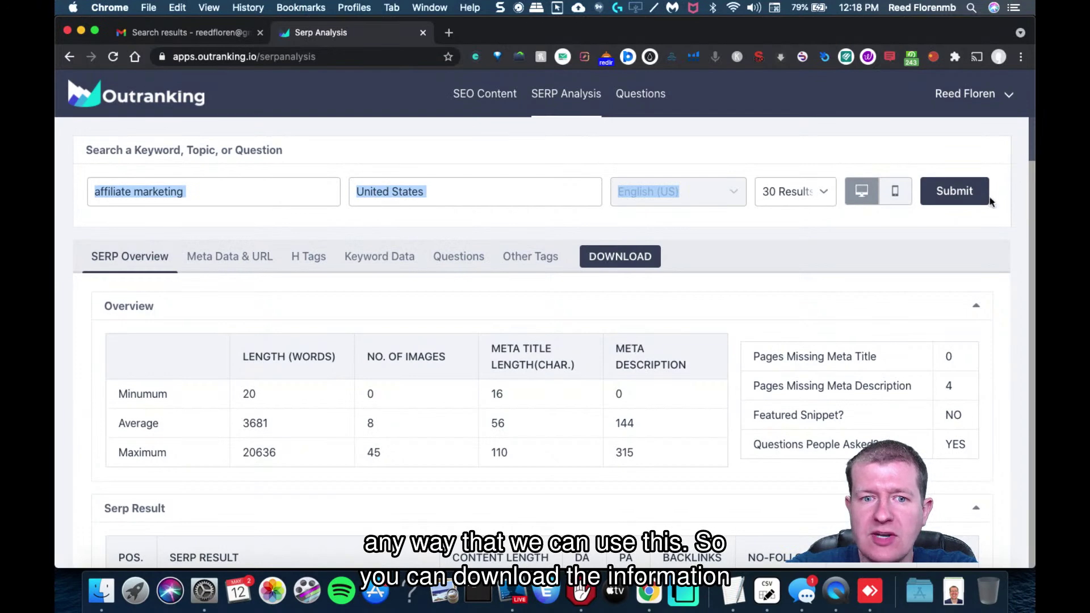
{"action": "left_click", "coordinate": [976, 305]}
{"action": "scroll", "coordinate": [965, 301], "scroll_direction": "down", "scroll_amount": 1}
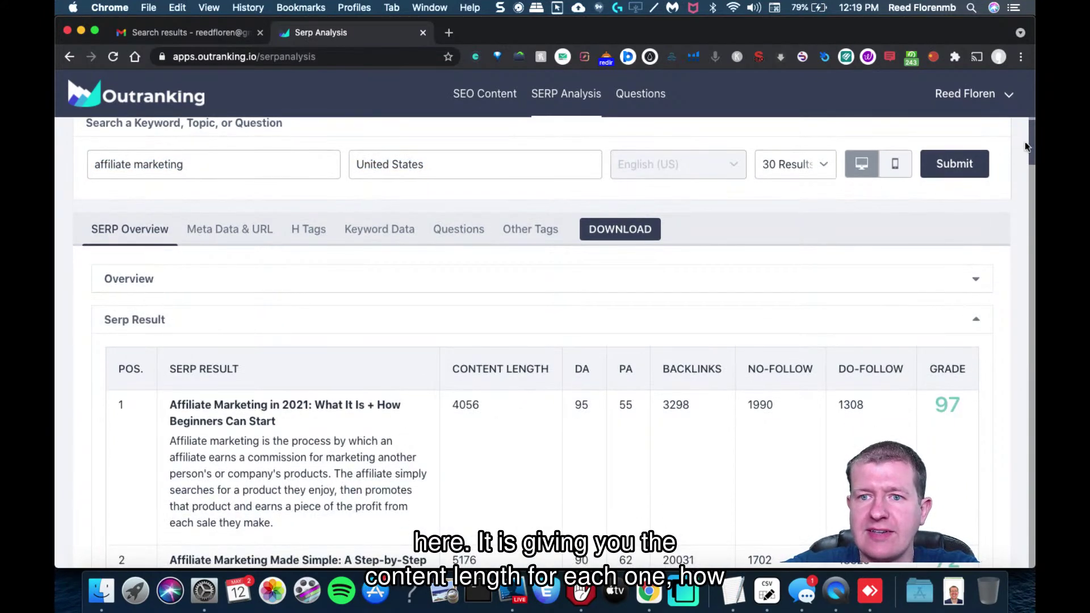
{"action": "left_click_drag", "start_coordinate": [1027, 146], "coordinate": [1030, 153]}
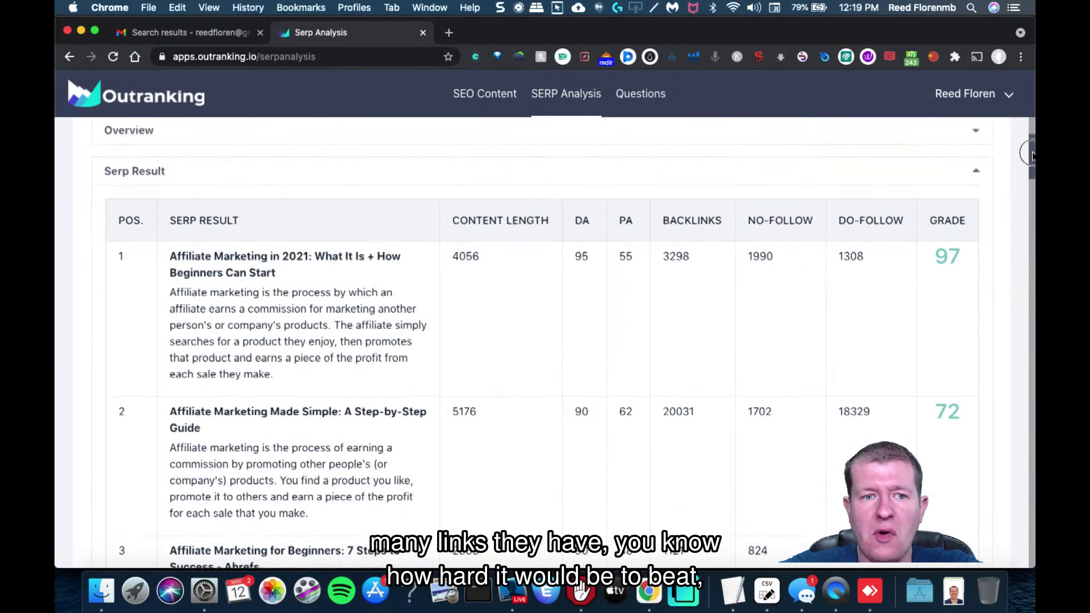
{"action": "left_click", "coordinate": [1029, 154]}
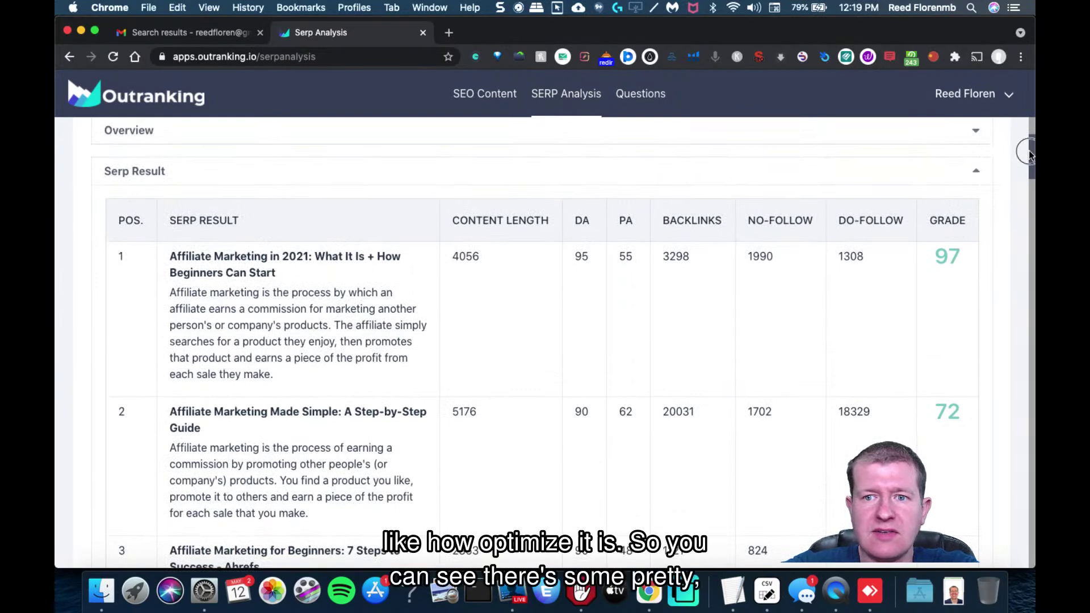
{"action": "left_click_drag", "start_coordinate": [1028, 153], "coordinate": [1002, 508]}
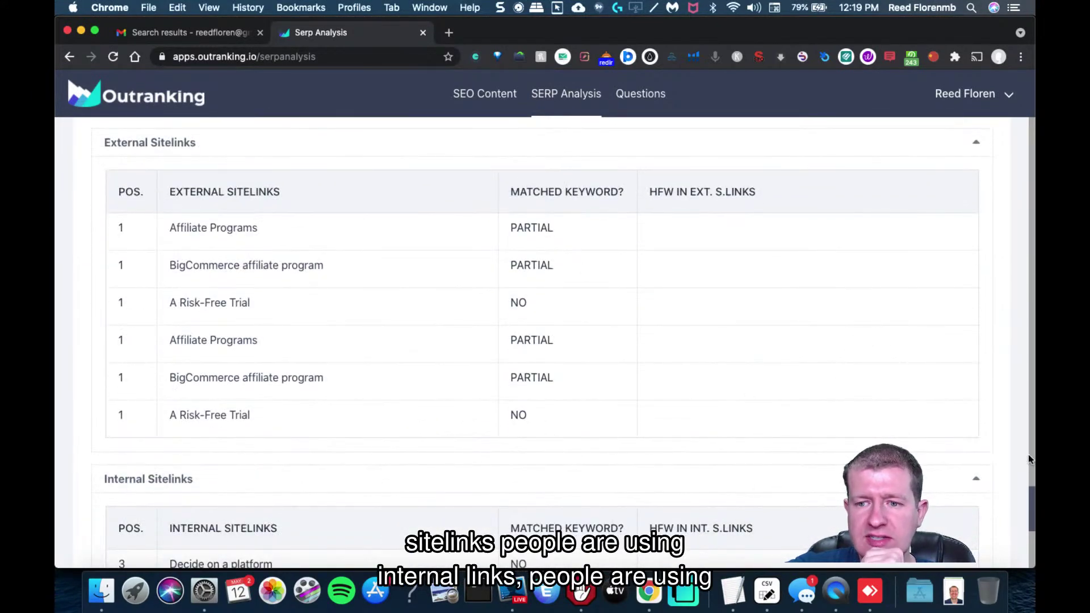
{"action": "left_click_drag", "start_coordinate": [1028, 506], "coordinate": [1029, 546]}
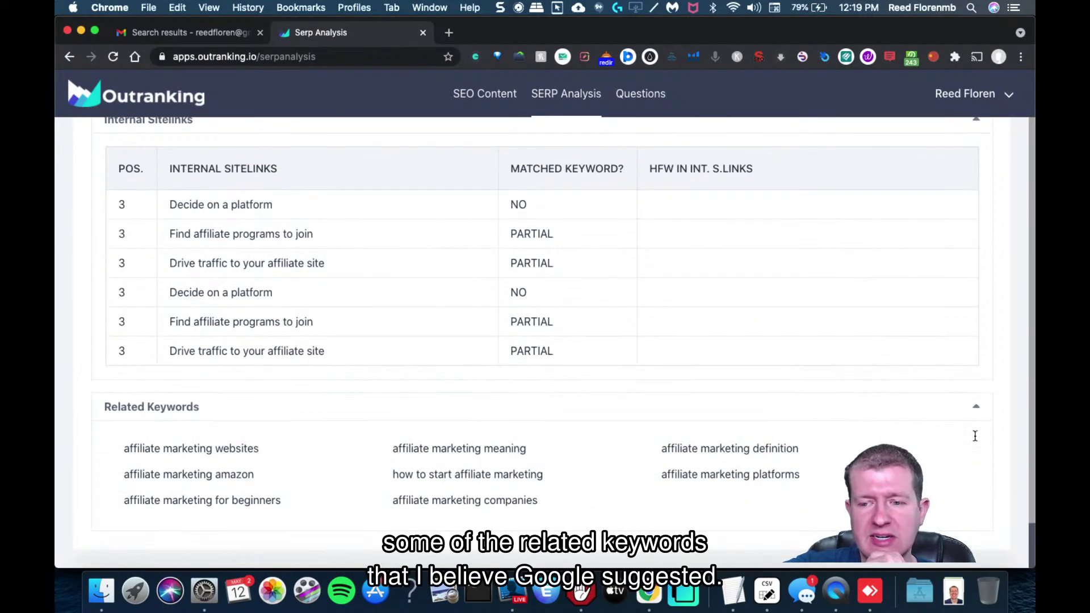
{"action": "left_click_drag", "start_coordinate": [1031, 537], "coordinate": [1032, 108]}
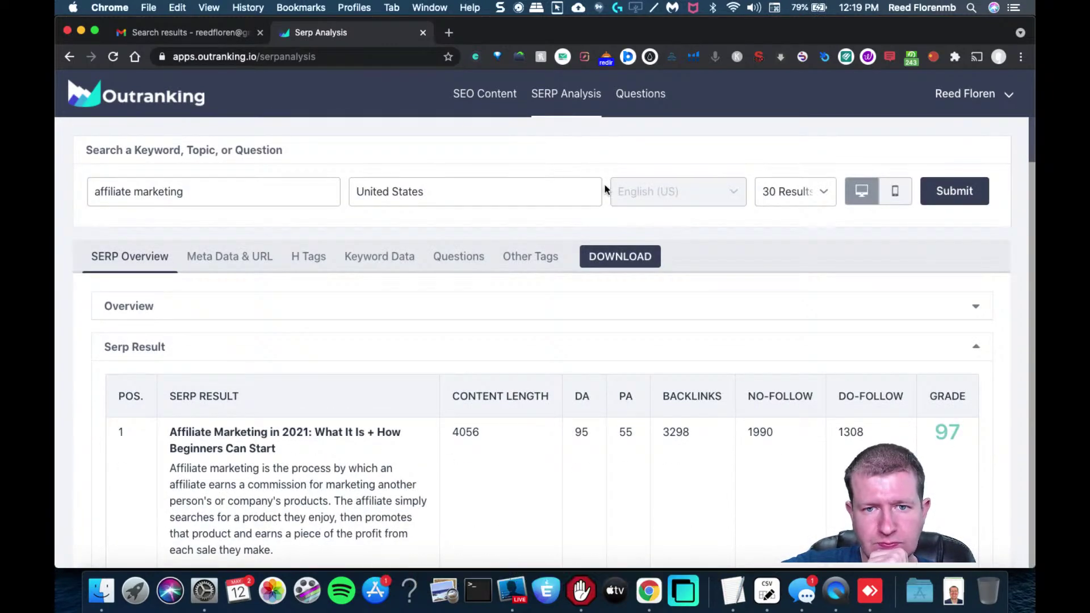
Step: Look up questions for the keyword 'affiliate marketing' on the Questions page
{"action": "left_click", "coordinate": [638, 94]}
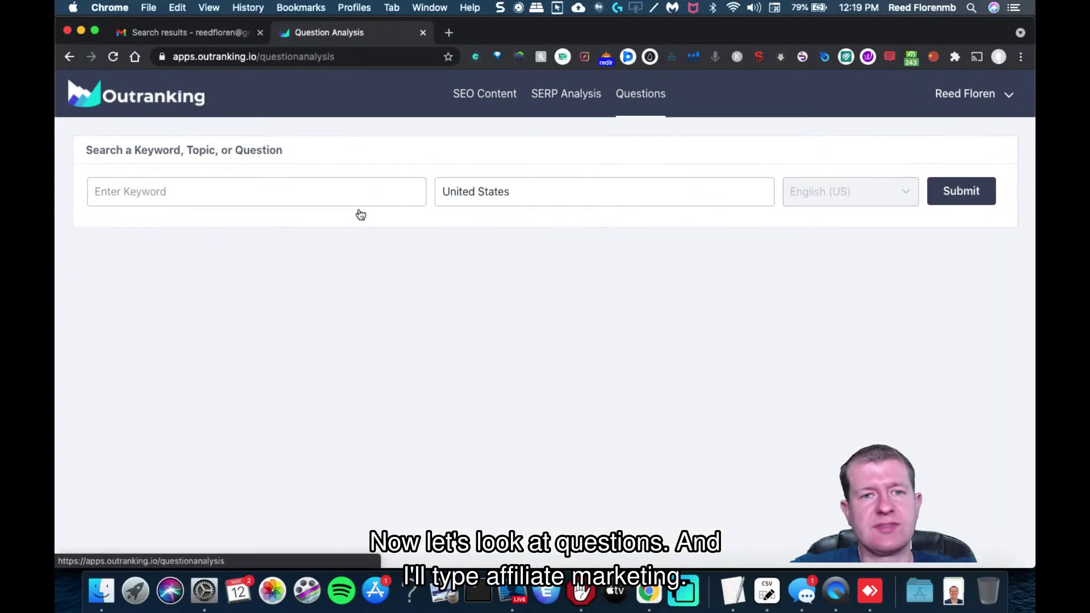
{"action": "left_click", "coordinate": [275, 191]}
{"action": "type", "text": "affiliate"}
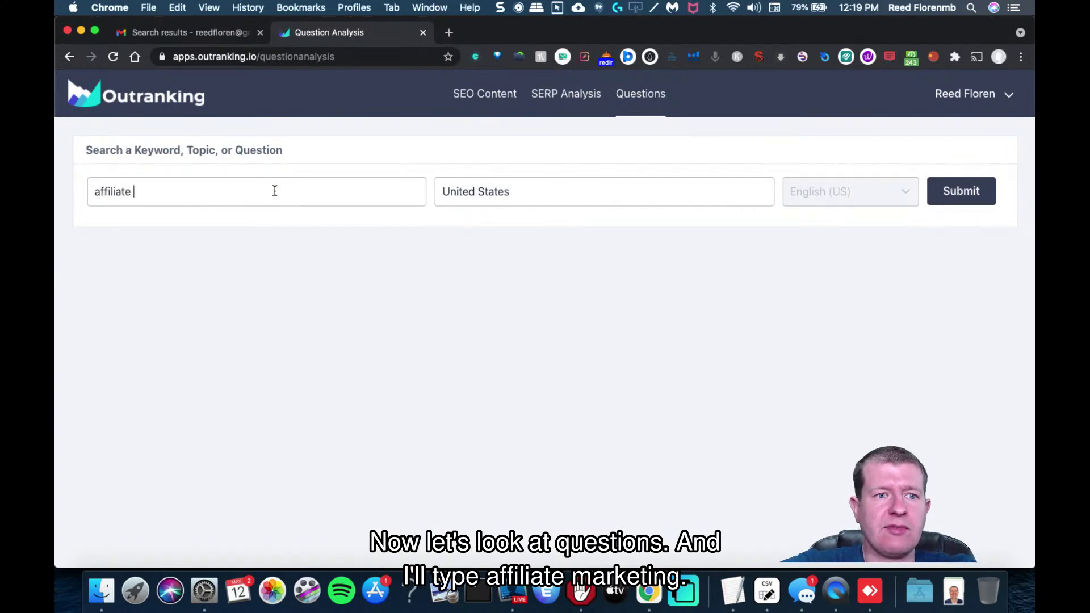
{"action": "type", "text": " marketing"}
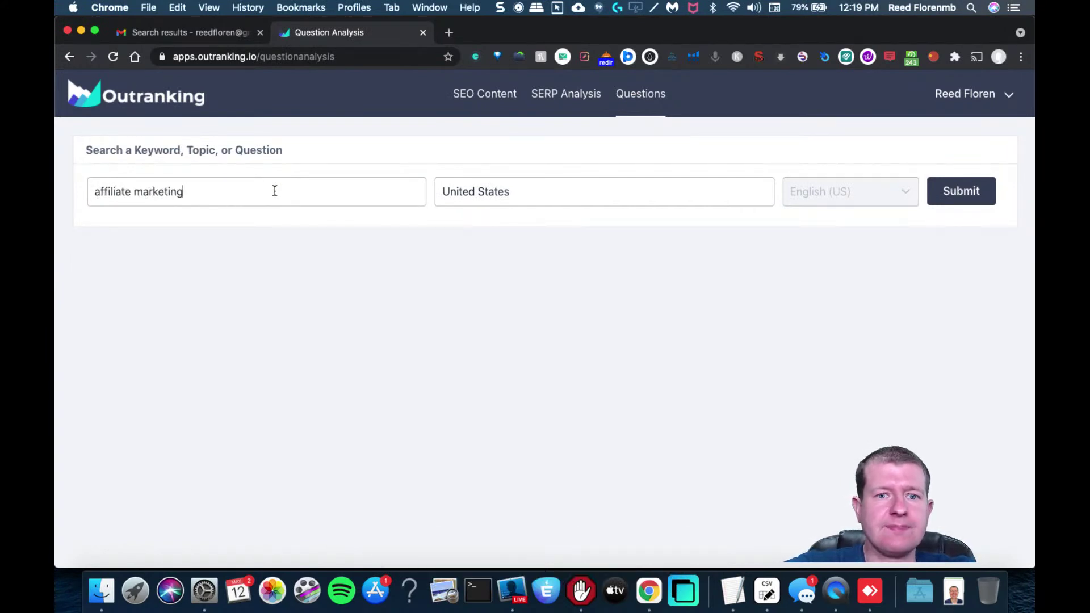
{"action": "left_click", "coordinate": [962, 191]}
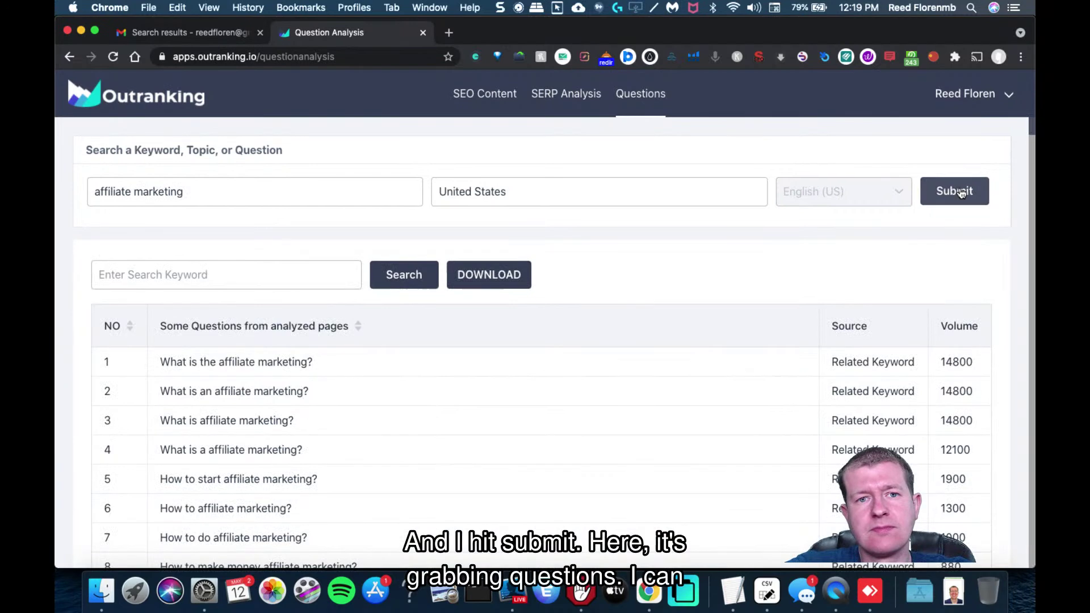
Step: Scroll through the 402 affiliate marketing questions with their sources and volumes
{"action": "scroll", "coordinate": [1025, 151], "scroll_direction": "down", "scroll_amount": 7}
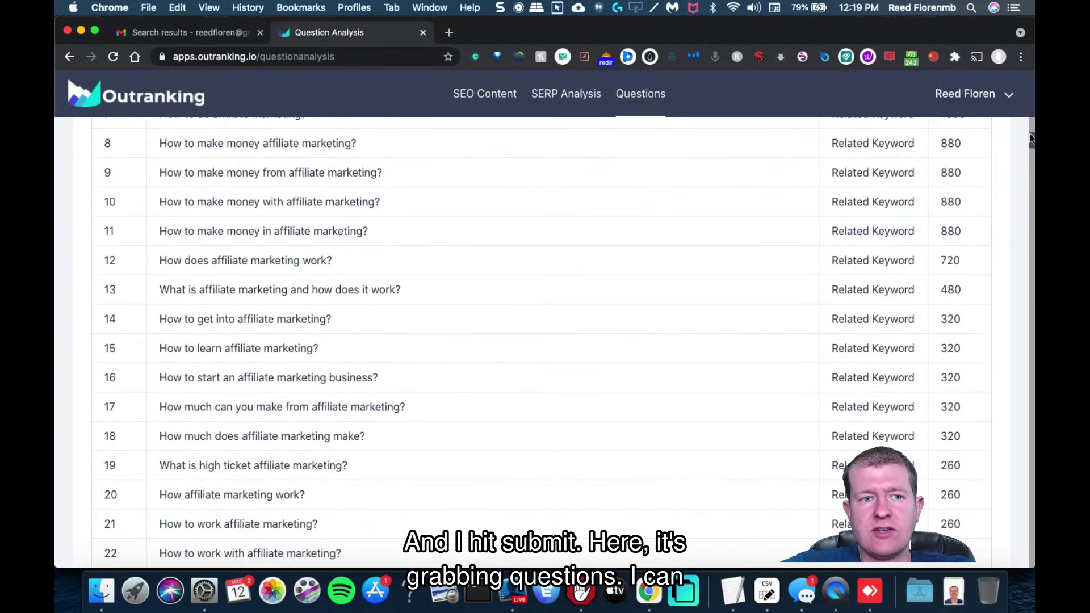
{"action": "left_click", "coordinate": [1029, 123]}
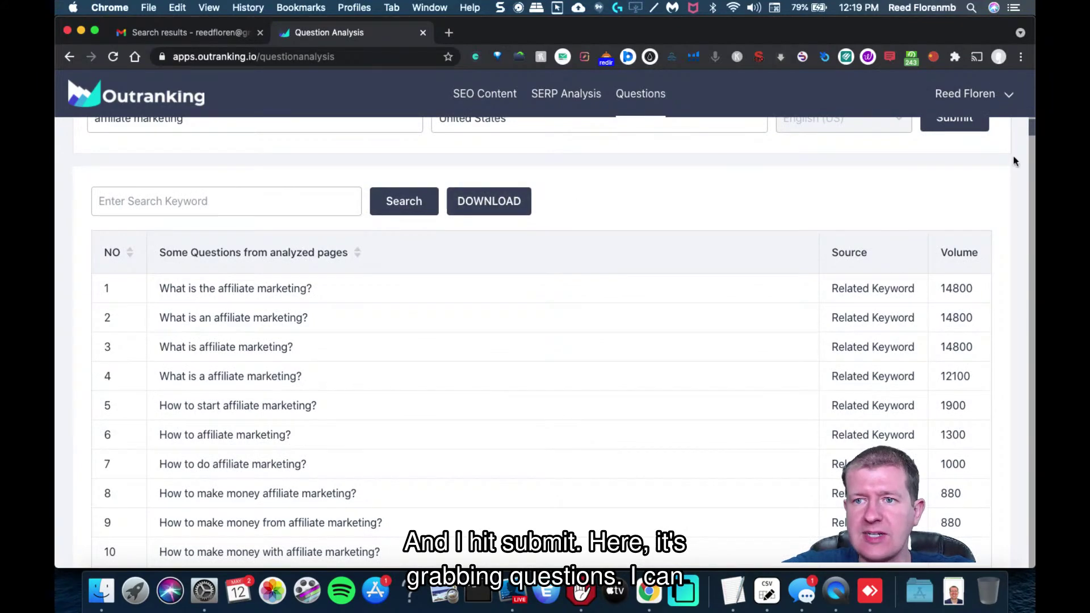
{"action": "mouse_move", "coordinate": [1030, 130]}
{"action": "left_mouse_down"}
{"action": "mouse_move", "coordinate": [1013, 575]}
{"action": "mouse_move", "coordinate": [1020, 134]}
{"action": "left_mouse_up"}
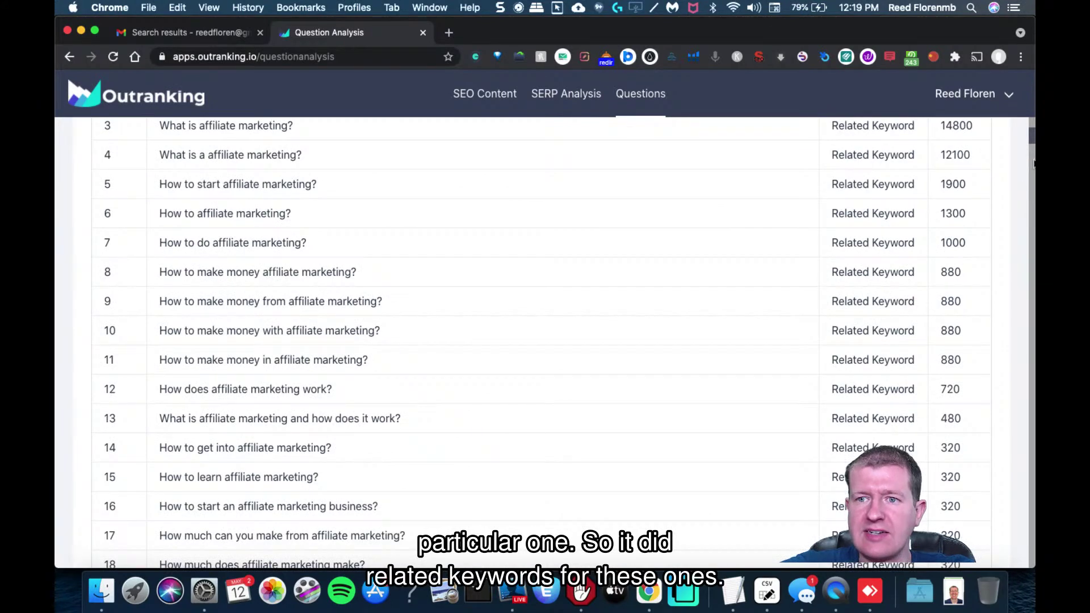
{"action": "left_click_drag", "start_coordinate": [1032, 149], "coordinate": [1017, 245]}
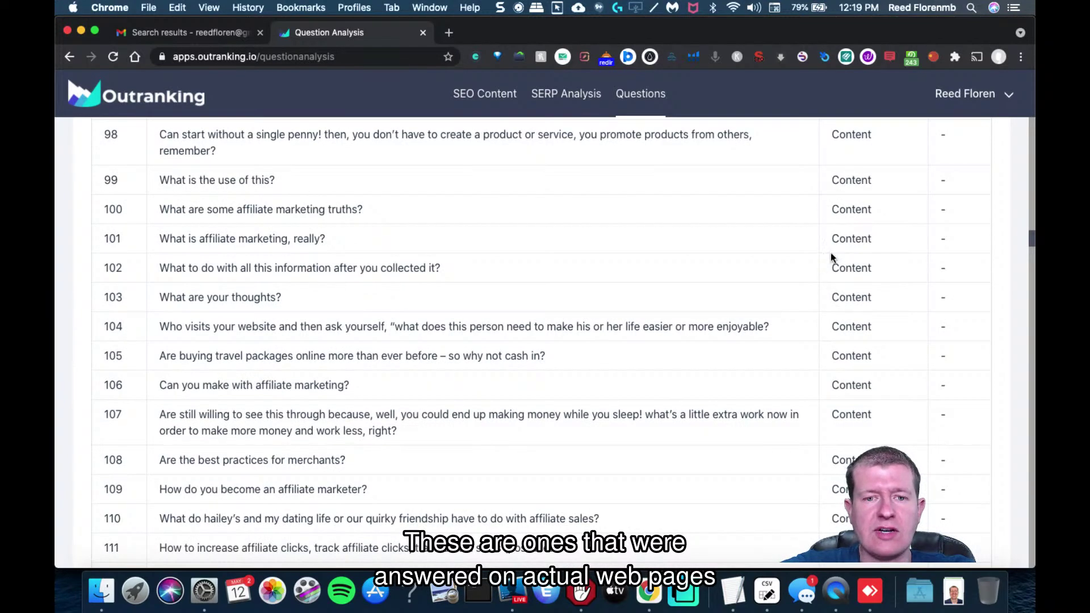
{"action": "left_click_drag", "start_coordinate": [1032, 244], "coordinate": [999, 546]}
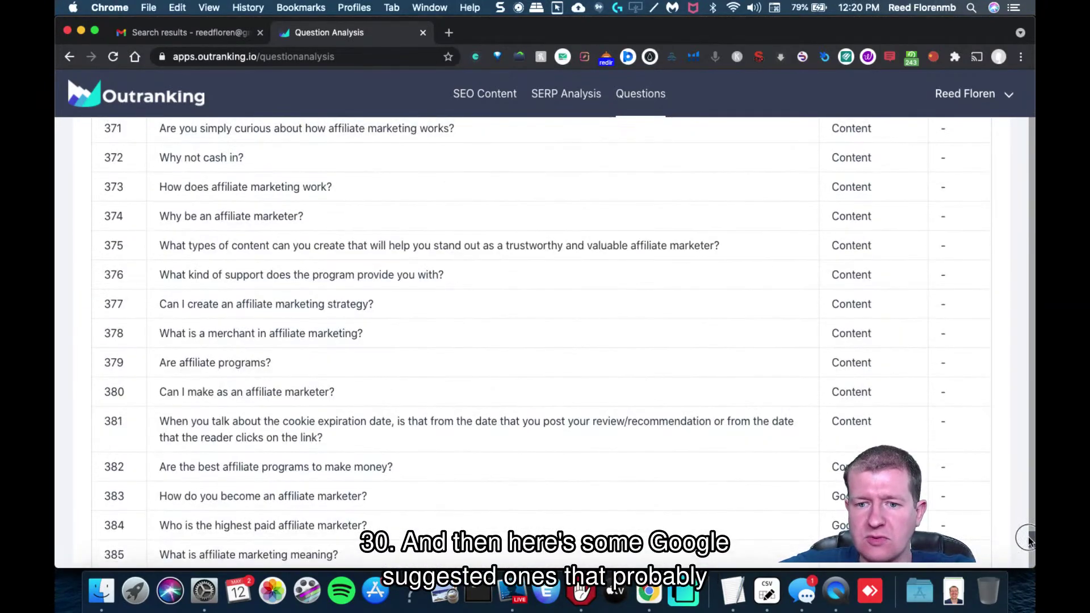
{"action": "scroll", "coordinate": [586, 355], "scroll_direction": "down", "scroll_amount": 4}
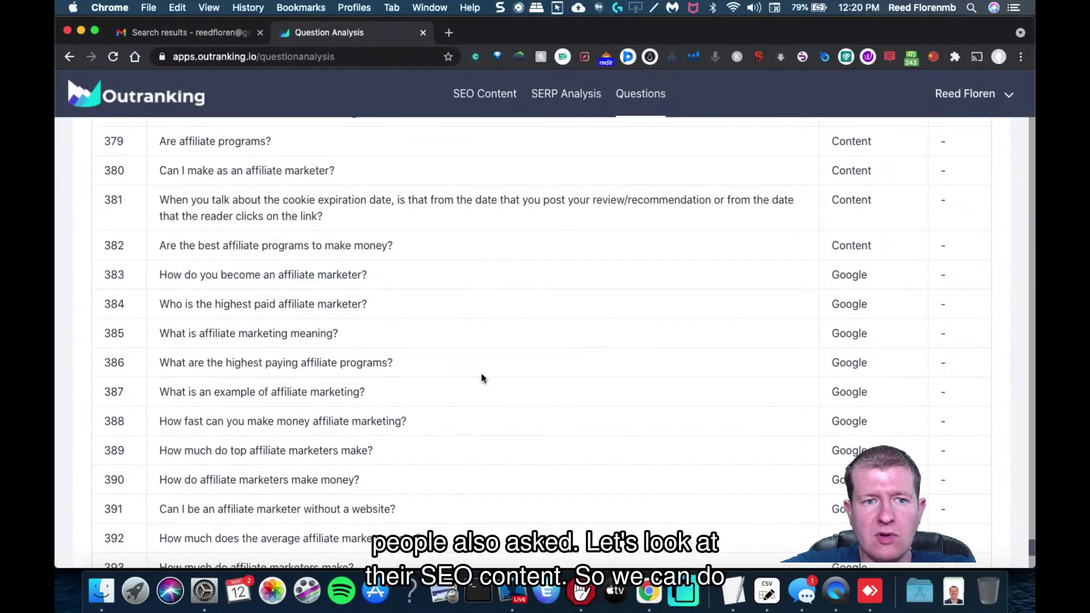
{"action": "left_click_drag", "start_coordinate": [1032, 556], "coordinate": [860, 152]}
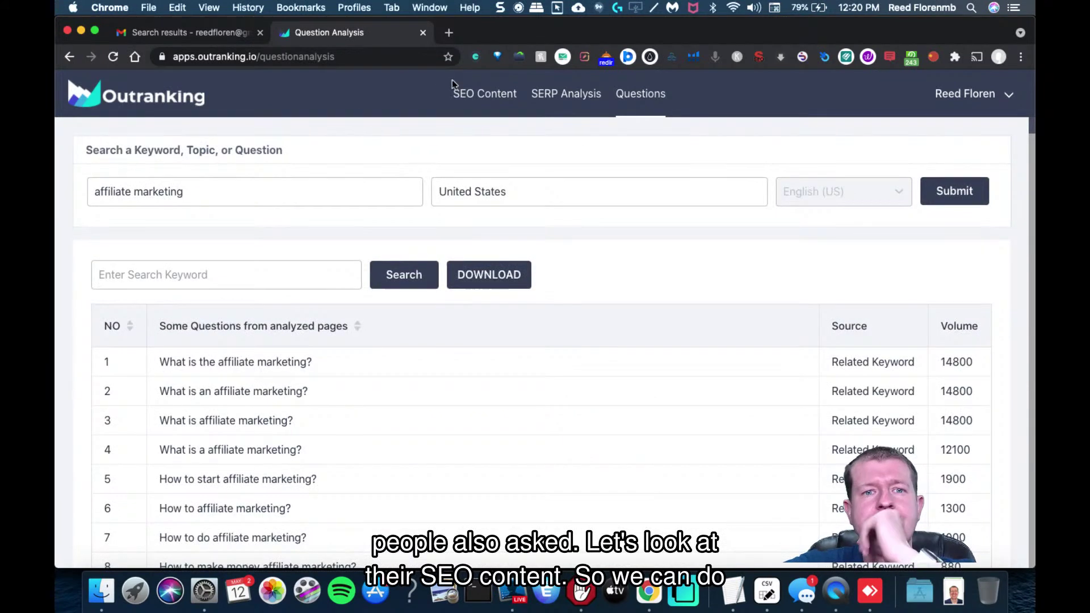
Step: From the SEO Content list, create a new document for the query 'affiliate marketing'
{"action": "left_click", "coordinate": [506, 106]}
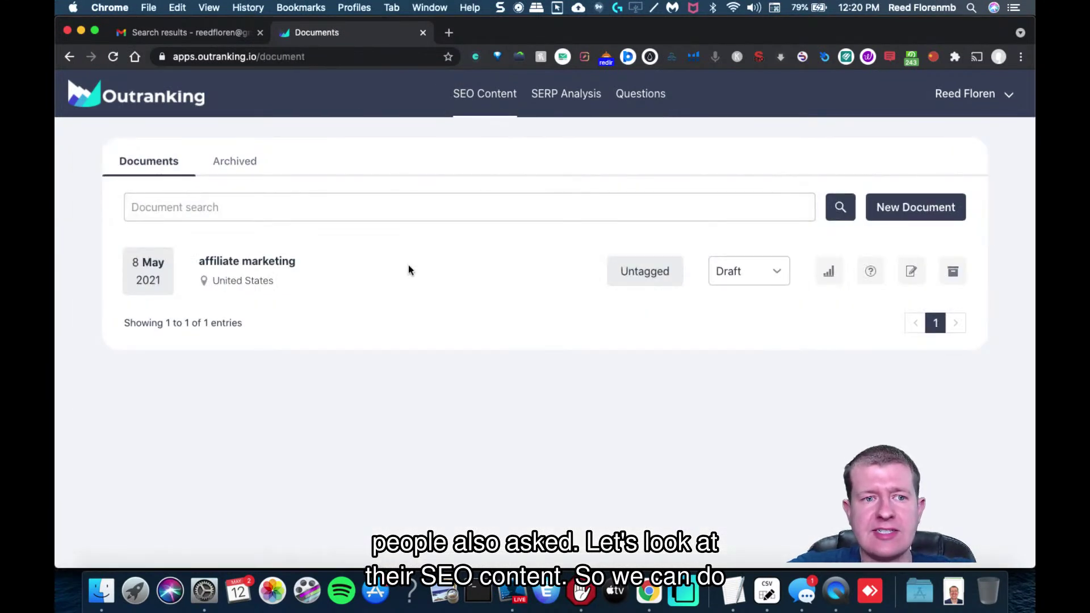
{"action": "left_click_drag", "start_coordinate": [408, 267], "coordinate": [316, 233]}
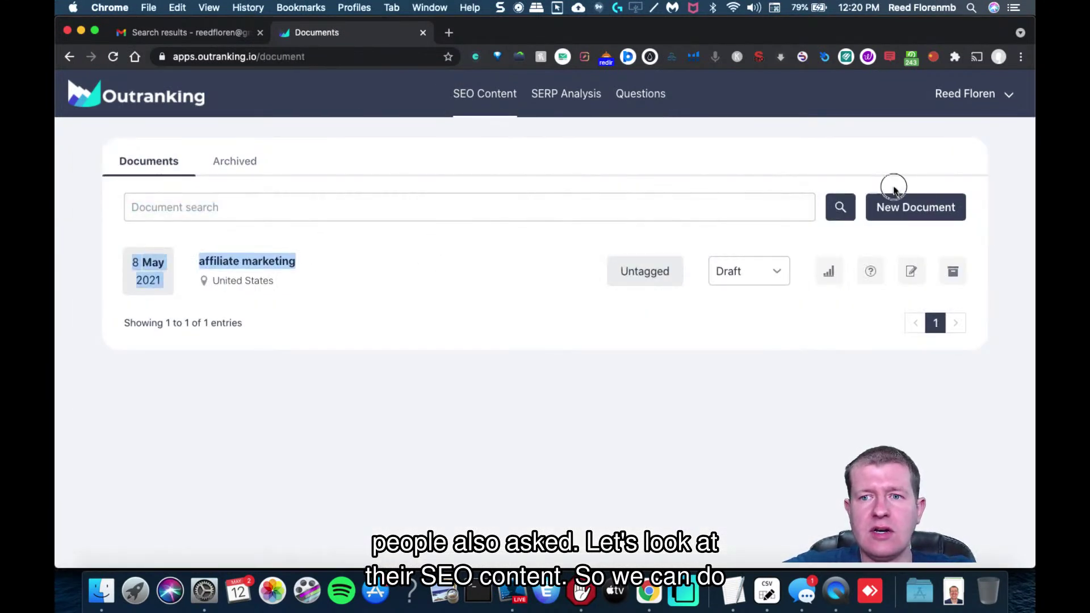
{"action": "left_click", "coordinate": [931, 200]}
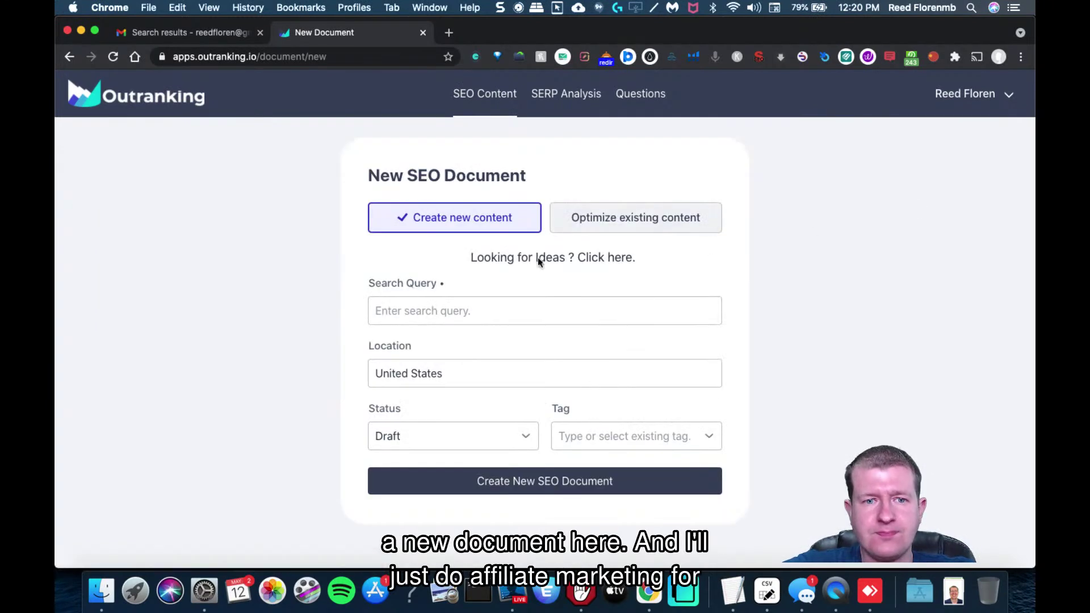
{"action": "left_click", "coordinate": [522, 309]}
{"action": "type", "text": "affiliate marketing"}
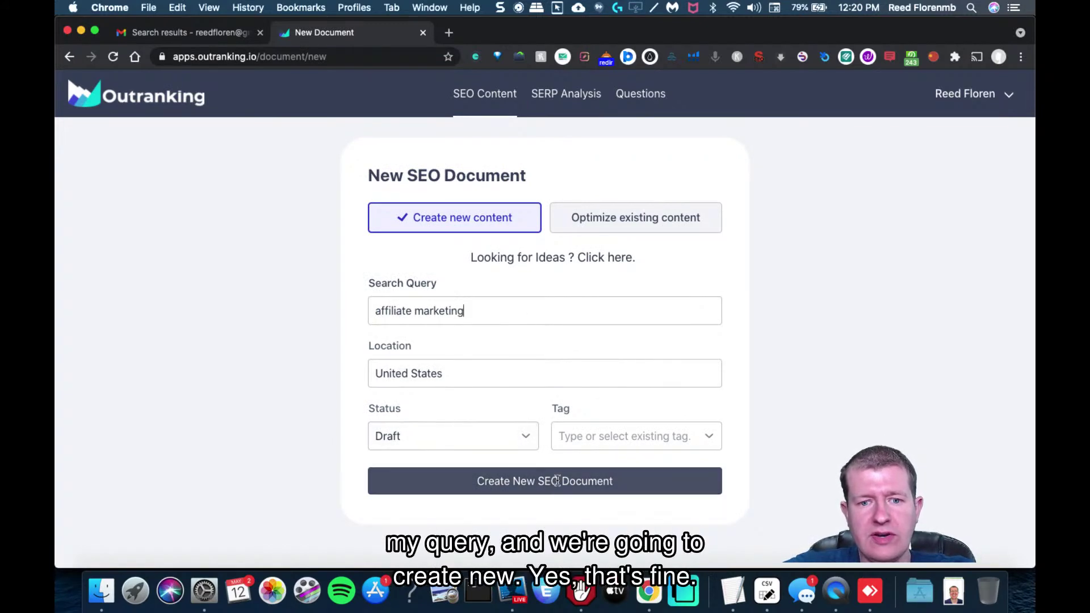
{"action": "left_click", "coordinate": [576, 487]}
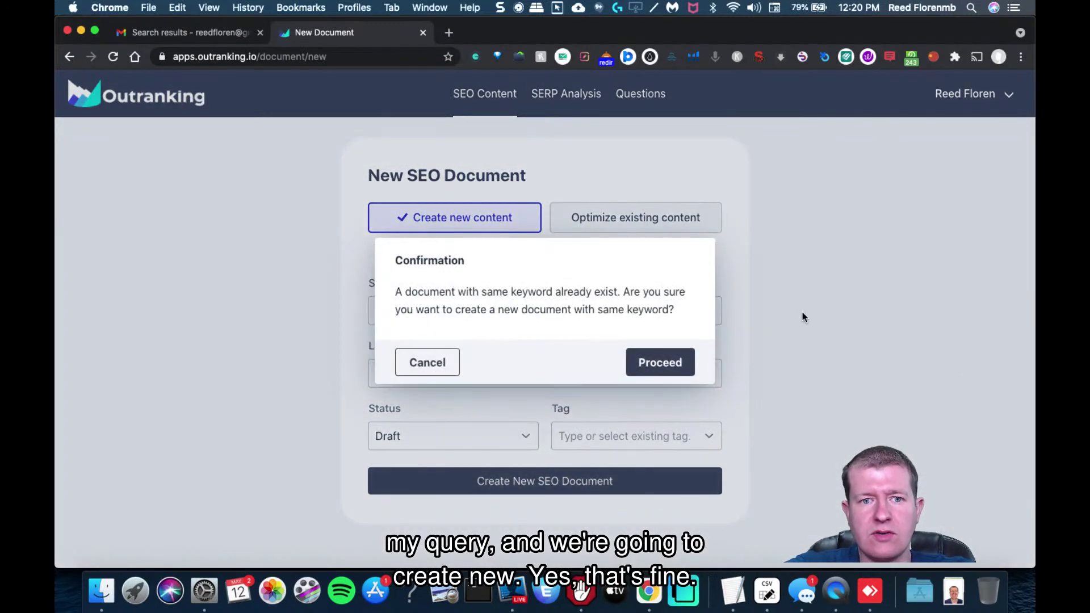
Step: Confirm the duplicate 'affiliate marketing' document and view its SERP analysis
{"action": "left_click", "coordinate": [672, 356]}
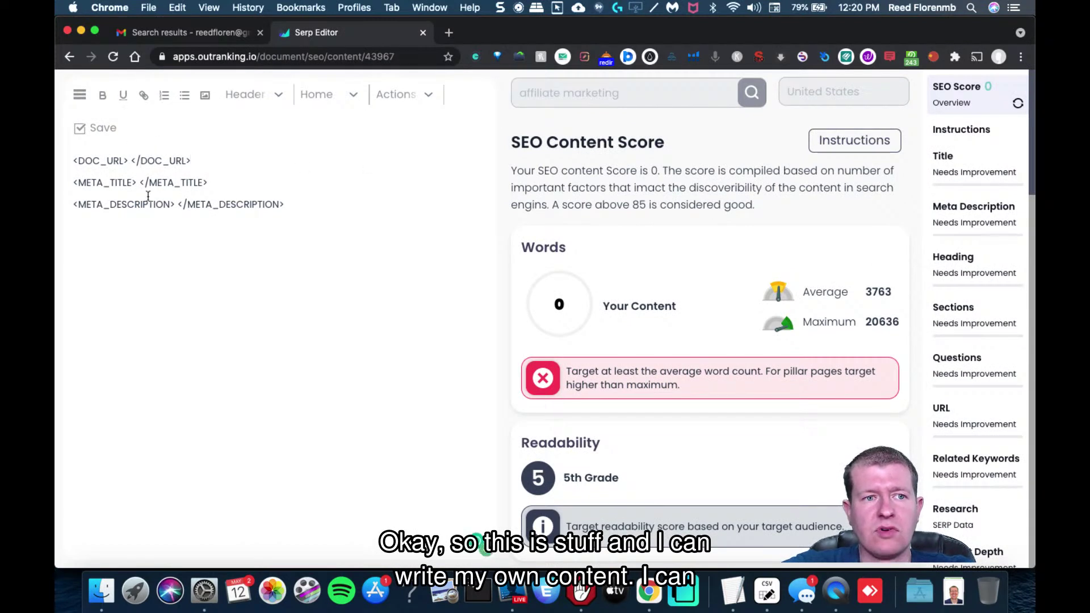
{"action": "left_click", "coordinate": [355, 95]}
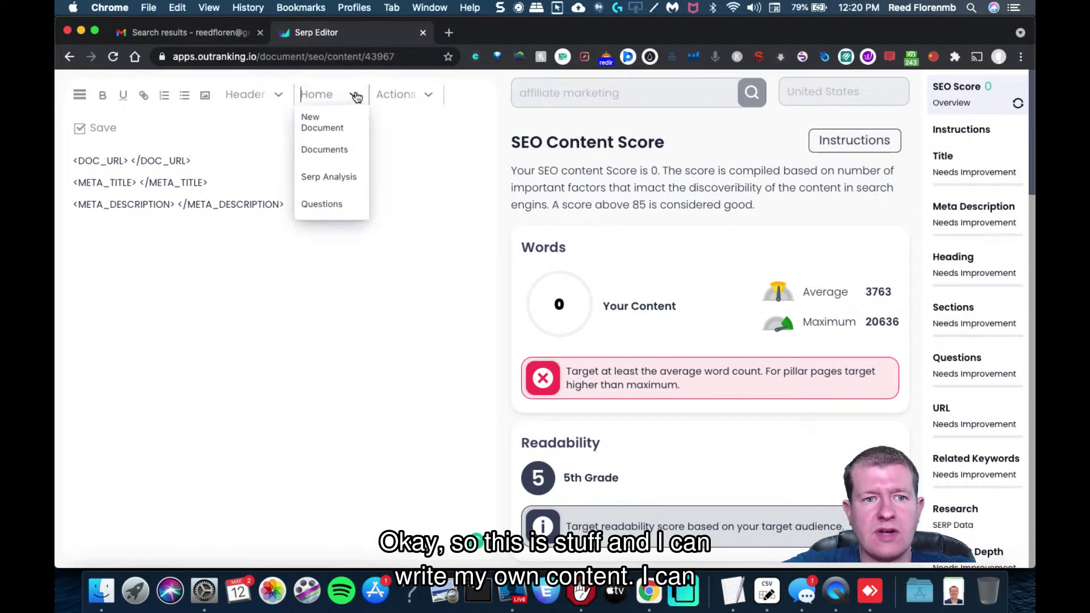
{"action": "left_click", "coordinate": [341, 180]}
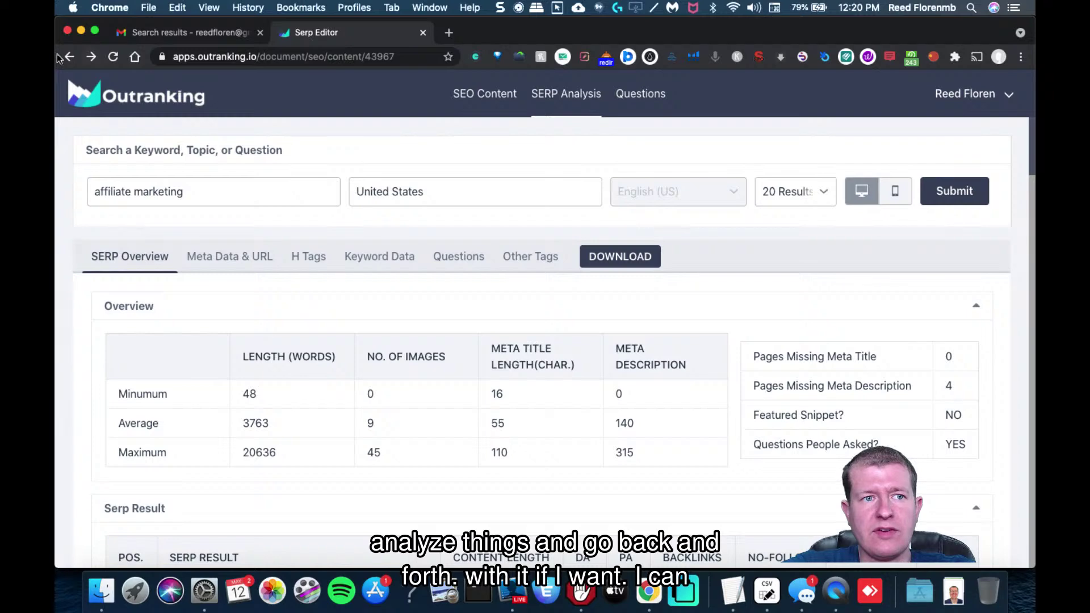
Step: Return to the new document's empty editor and open its Actions menu
{"action": "left_click", "coordinate": [59, 57]}
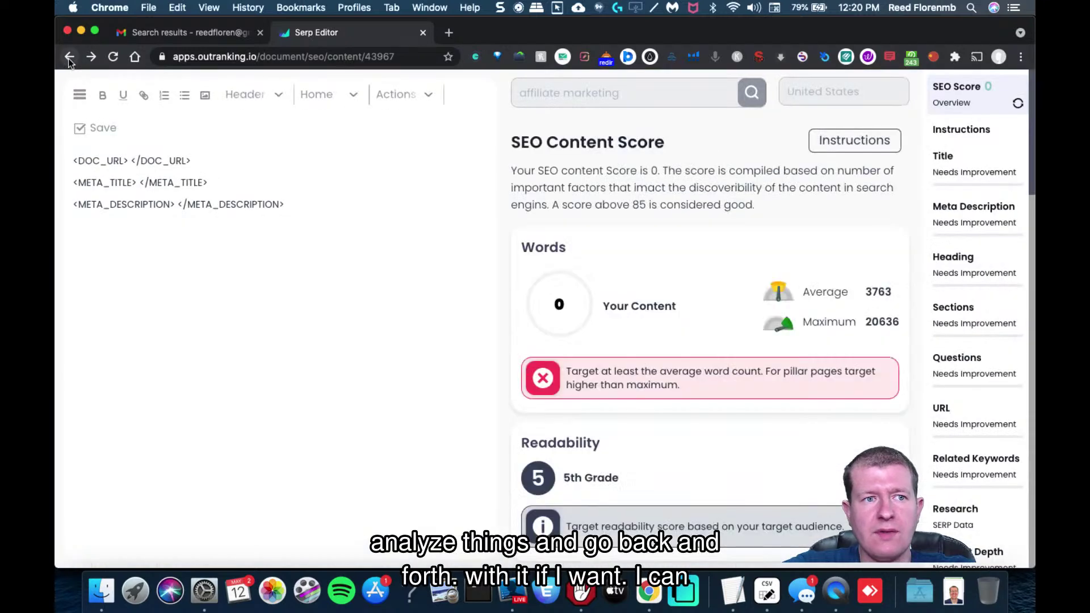
{"action": "left_click", "coordinate": [416, 96]}
{"action": "left_click", "coordinate": [347, 98]}
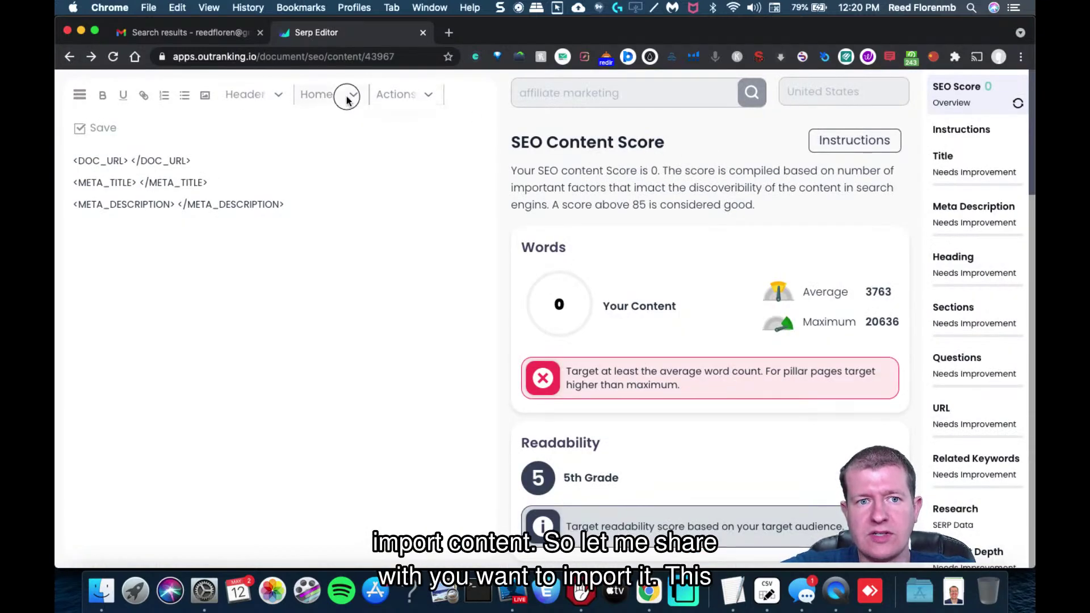
Step: Check the export, share and import actions, then go back to the Documents list
{"action": "left_click", "coordinate": [407, 95]}
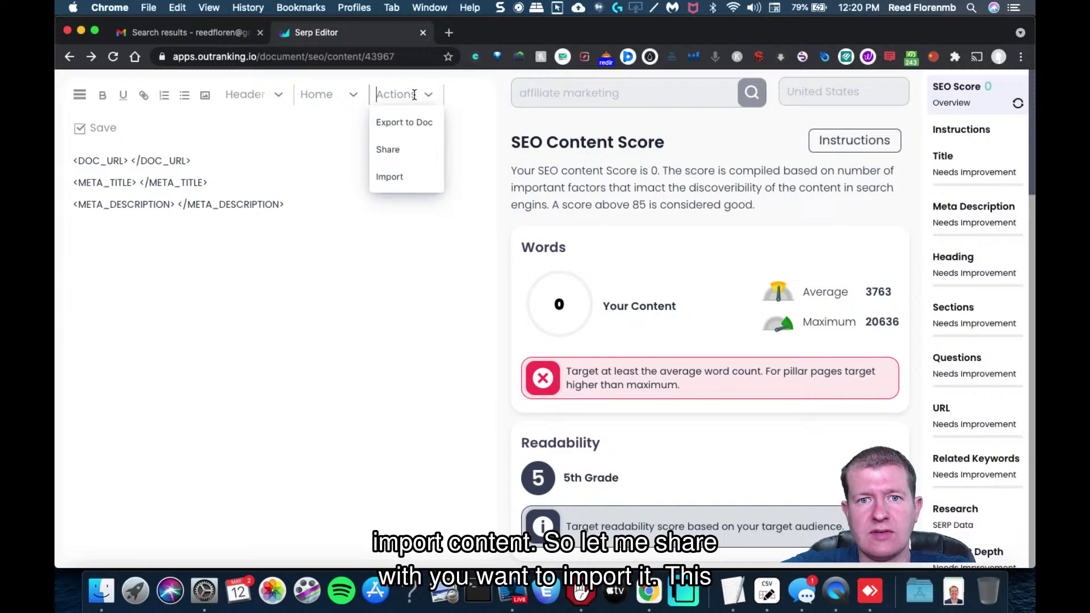
{"action": "left_click", "coordinate": [245, 151]}
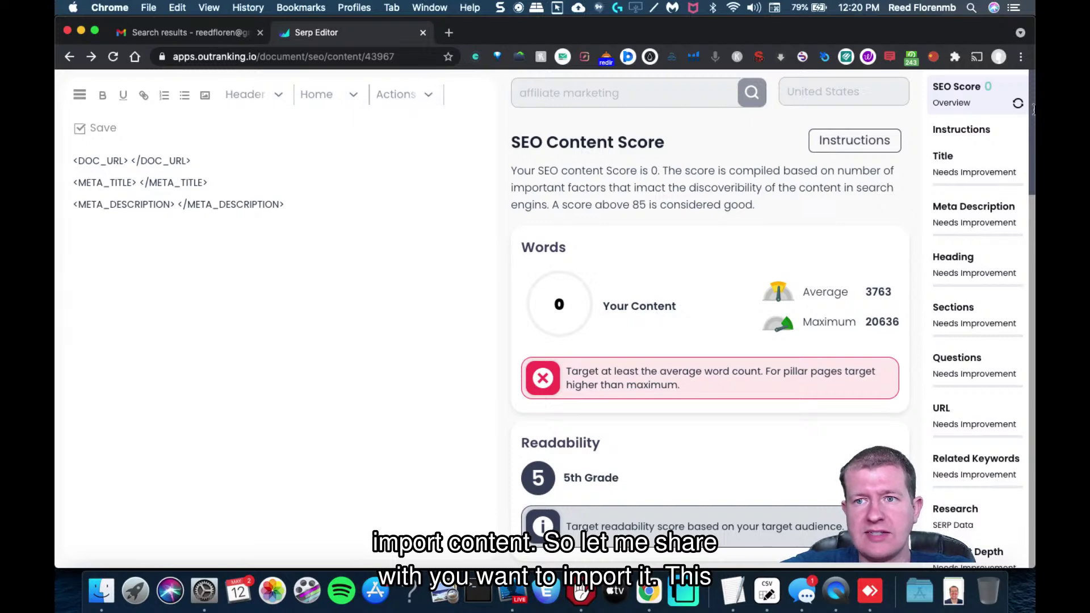
{"action": "left_click", "coordinate": [65, 61]}
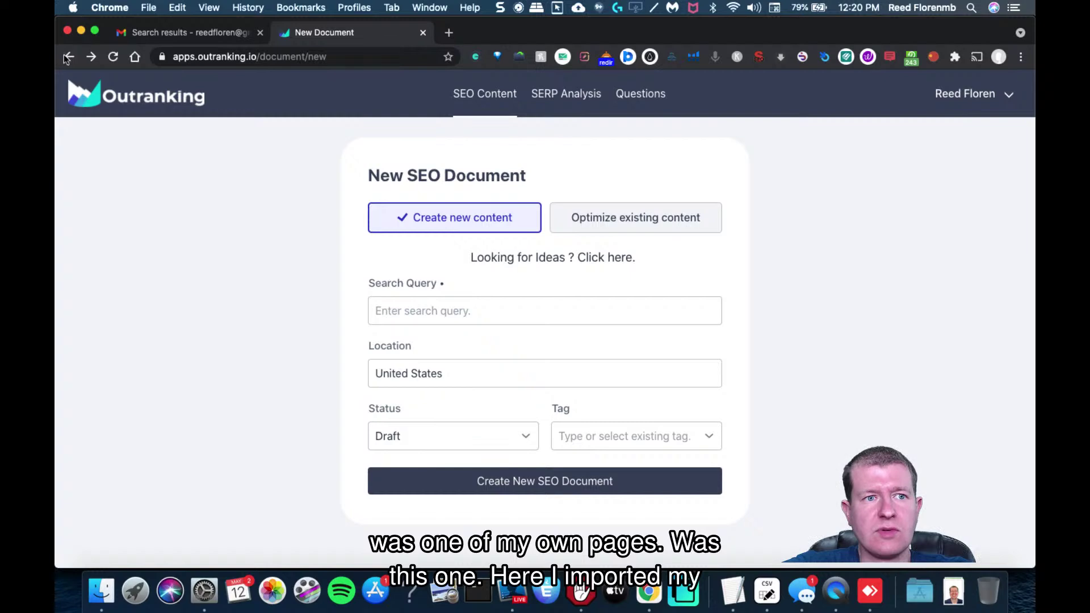
{"action": "left_click", "coordinate": [67, 56]}
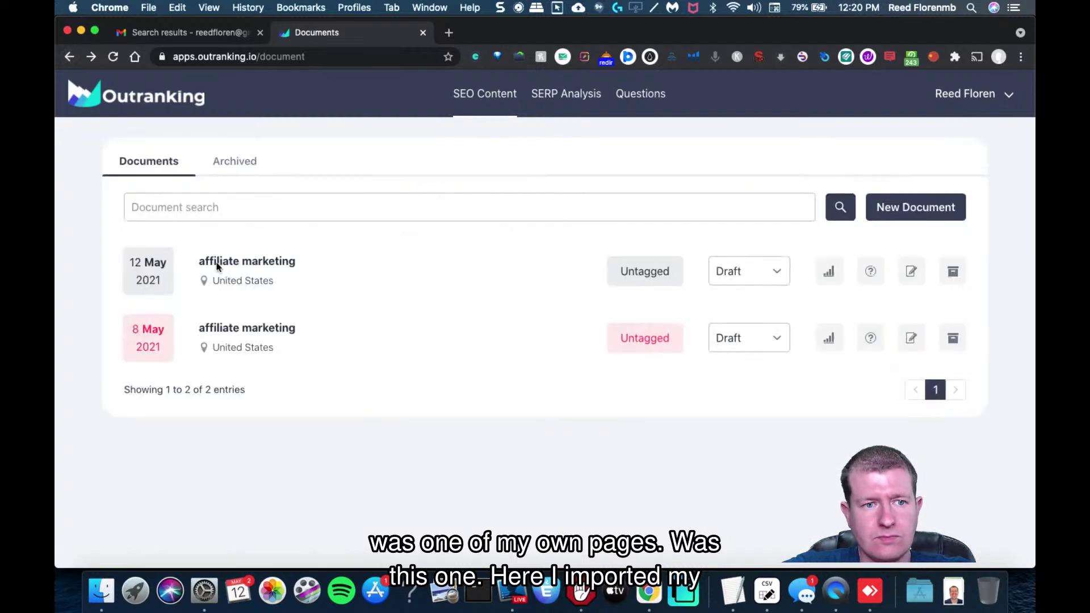
{"action": "left_click", "coordinate": [231, 328]}
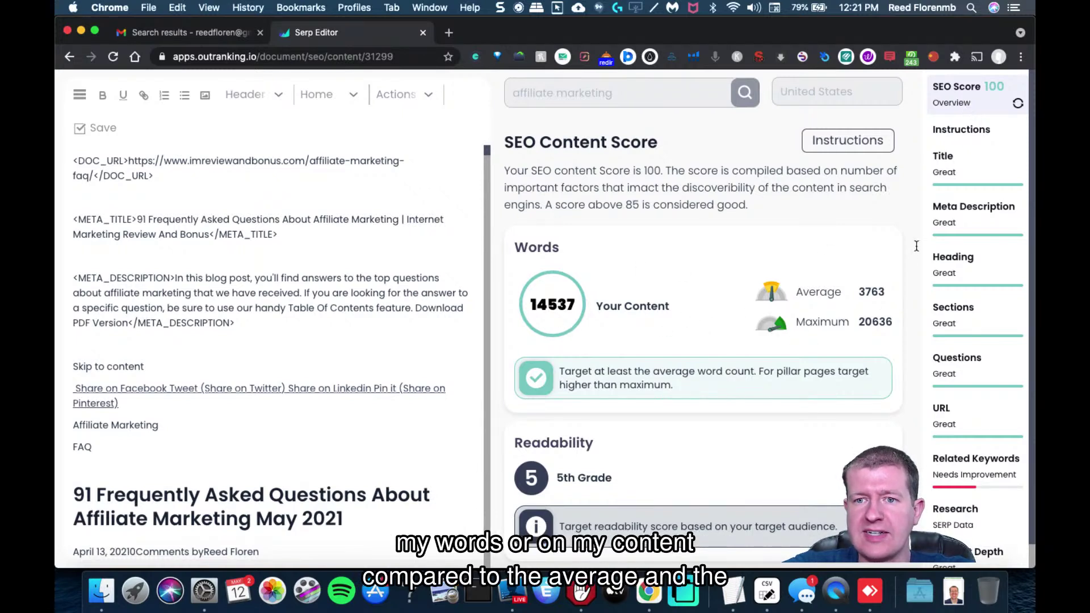
{"action": "scroll", "coordinate": [1028, 227], "scroll_direction": "down", "scroll_amount": 1}
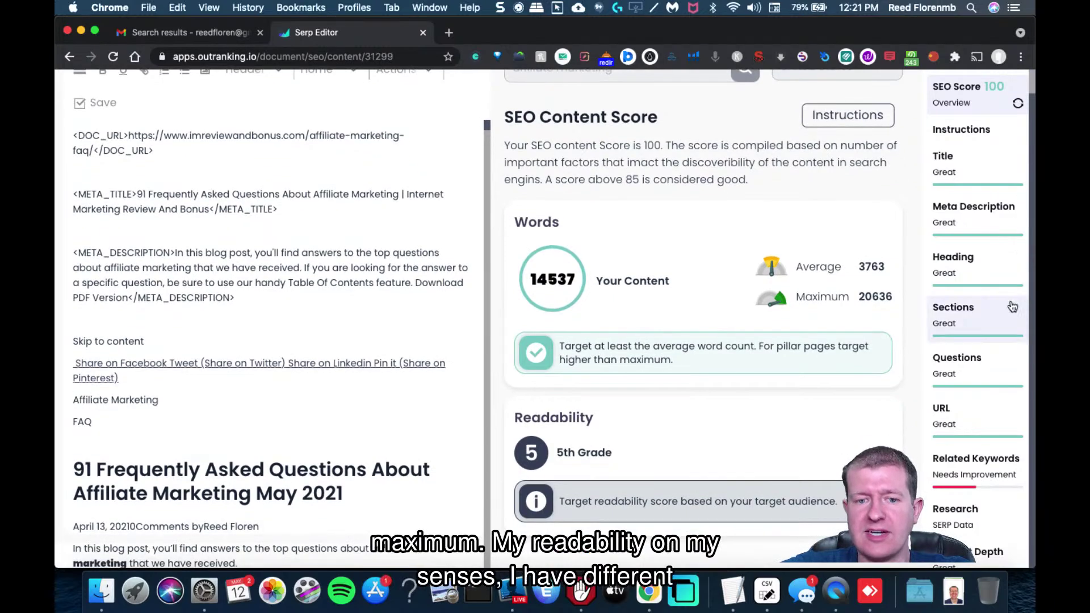
{"action": "scroll", "coordinate": [711, 448], "scroll_direction": "down", "scroll_amount": 3}
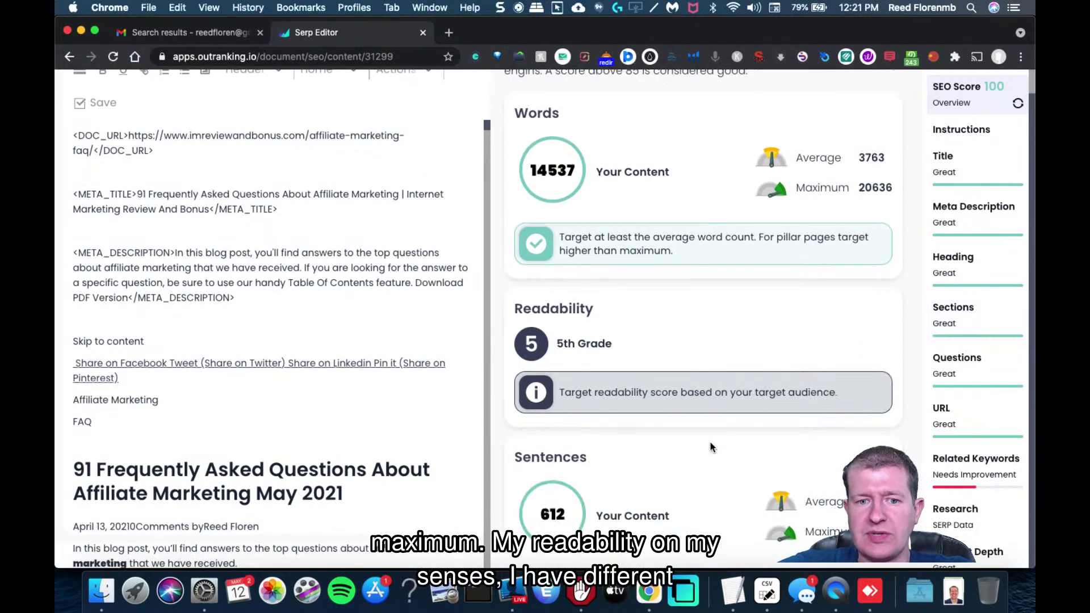
{"action": "scroll", "coordinate": [711, 448], "scroll_direction": "down", "scroll_amount": 10}
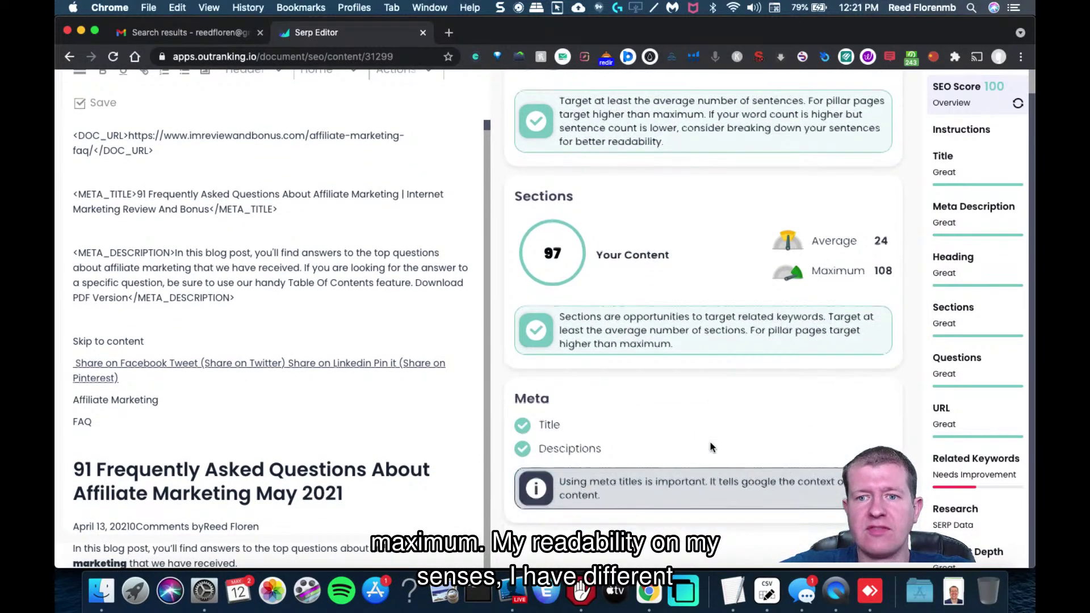
{"action": "scroll", "coordinate": [711, 447], "scroll_direction": "down", "scroll_amount": 8}
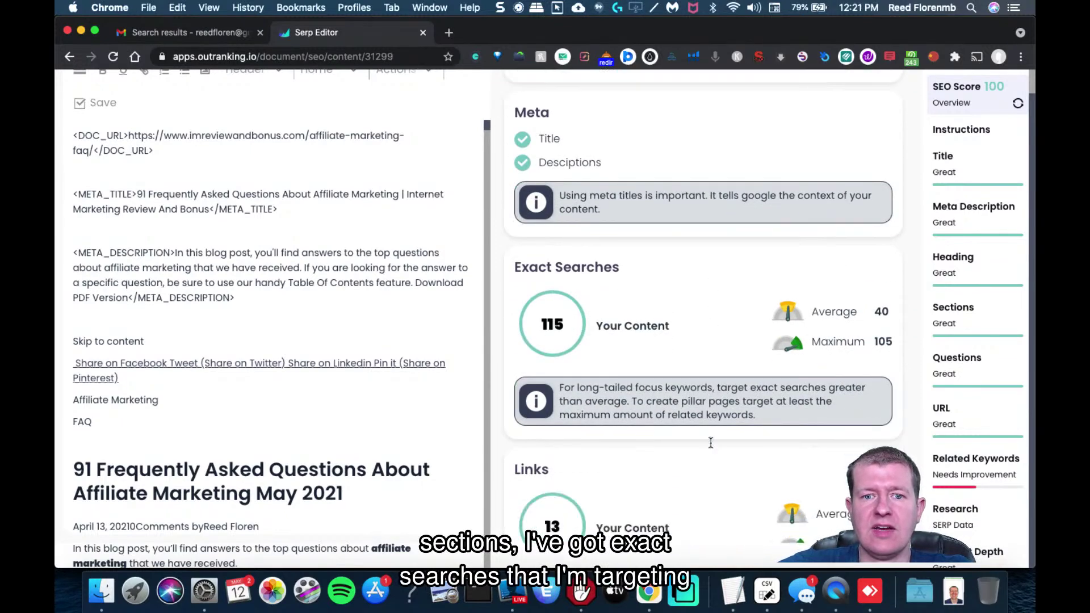
{"action": "scroll", "coordinate": [711, 443], "scroll_direction": "down", "scroll_amount": 8}
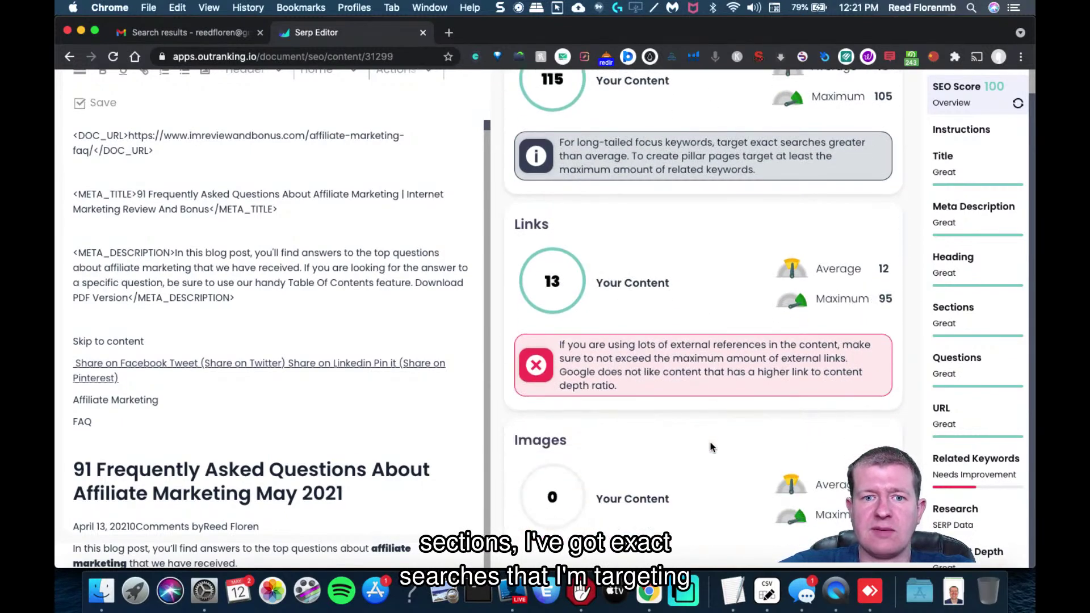
{"action": "scroll", "coordinate": [711, 447], "scroll_direction": "down", "scroll_amount": 8}
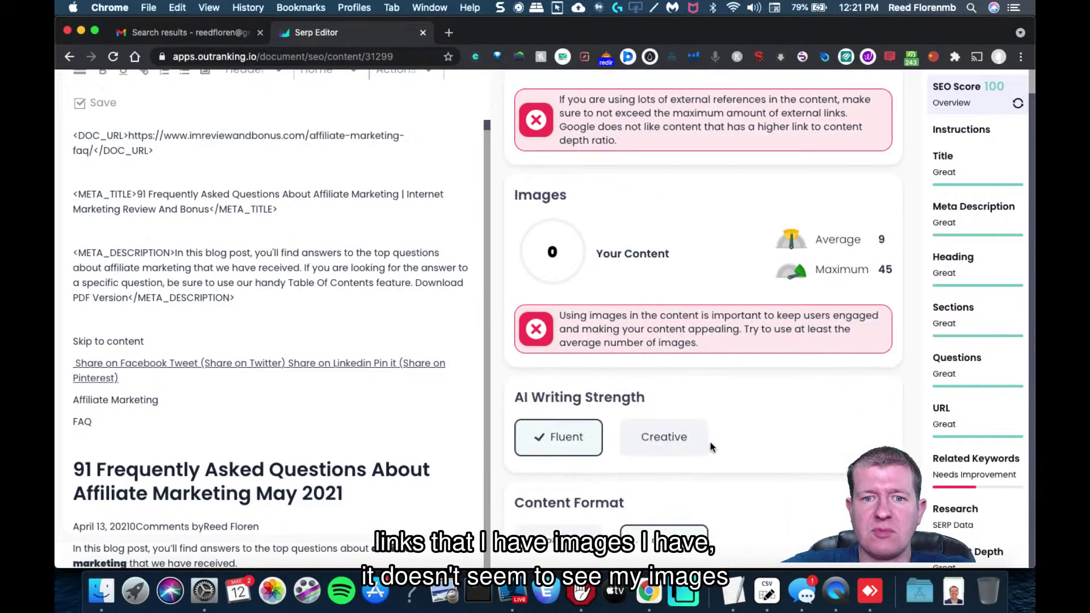
{"action": "scroll", "coordinate": [711, 446], "scroll_direction": "up", "scroll_amount": 2}
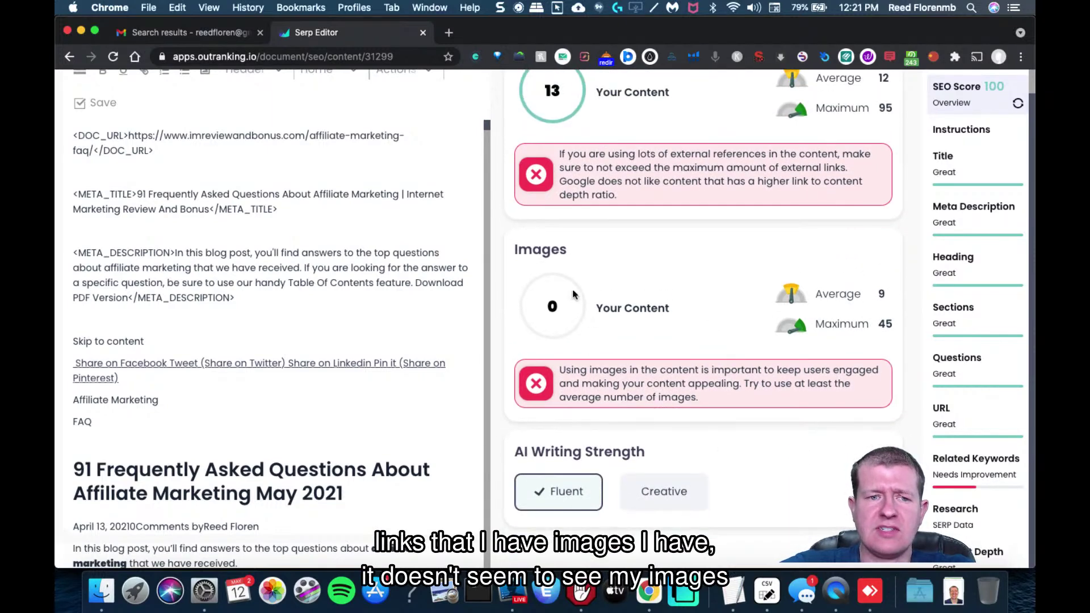
{"action": "scroll", "coordinate": [620, 286], "scroll_direction": "up", "scroll_amount": 2}
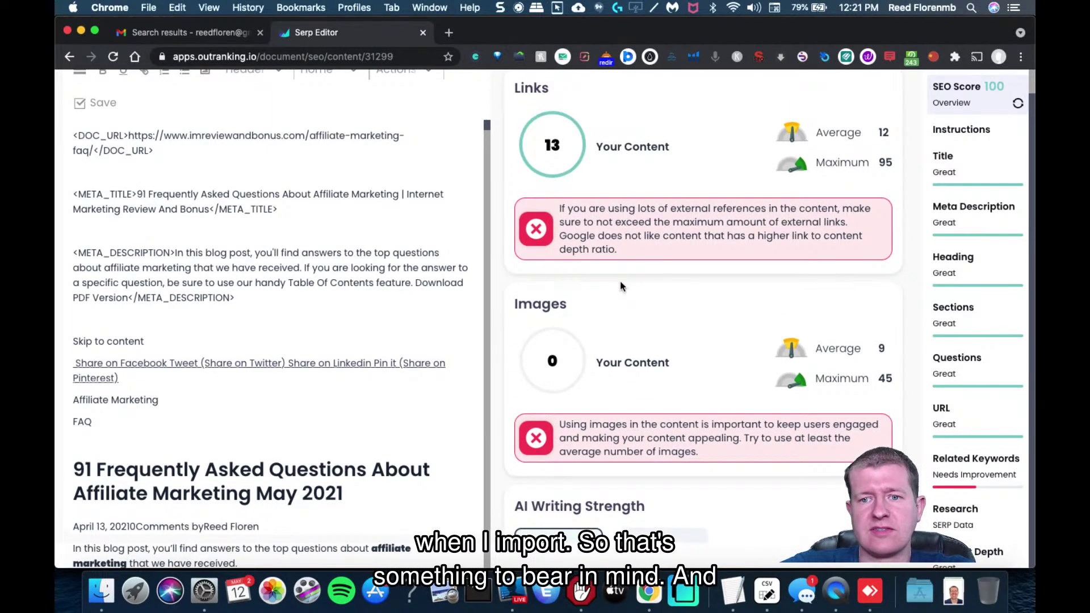
{"action": "scroll", "coordinate": [620, 286], "scroll_direction": "down", "scroll_amount": 11}
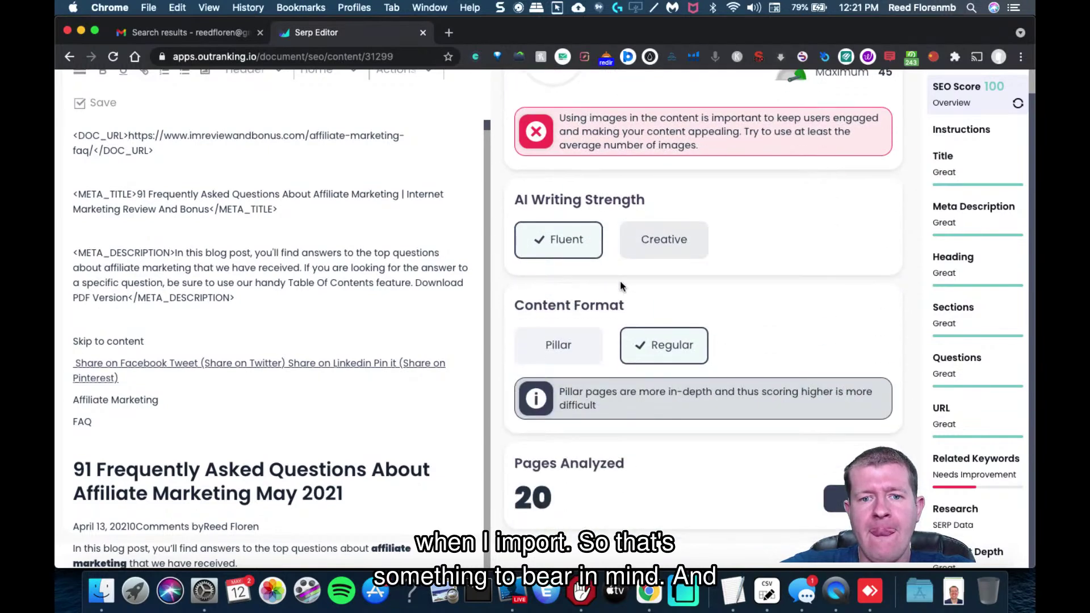
{"action": "left_click", "coordinate": [914, 226]}
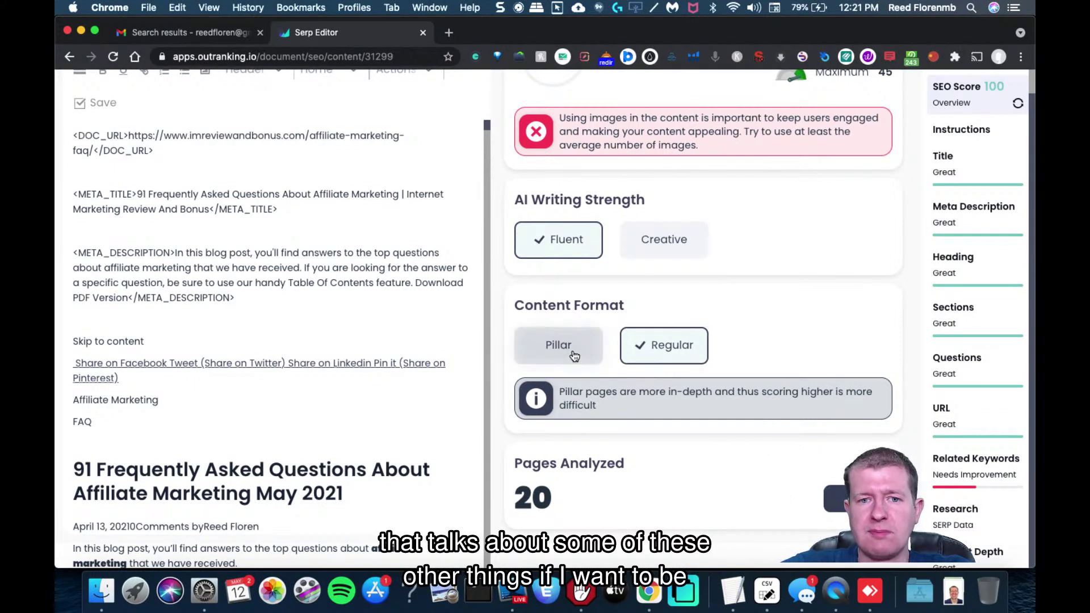
Step: Score the imported page as Pillar content and review its report, now 95
{"action": "left_click", "coordinate": [675, 356]}
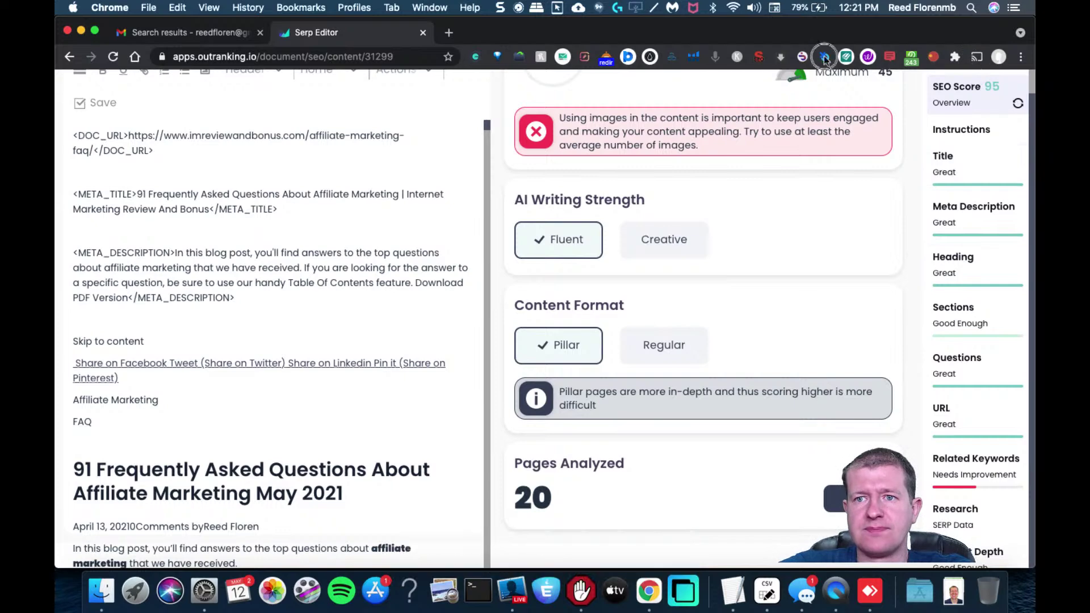
{"action": "left_click", "coordinate": [902, 210]}
{"action": "scroll", "coordinate": [903, 211], "scroll_direction": "up", "scroll_amount": 10}
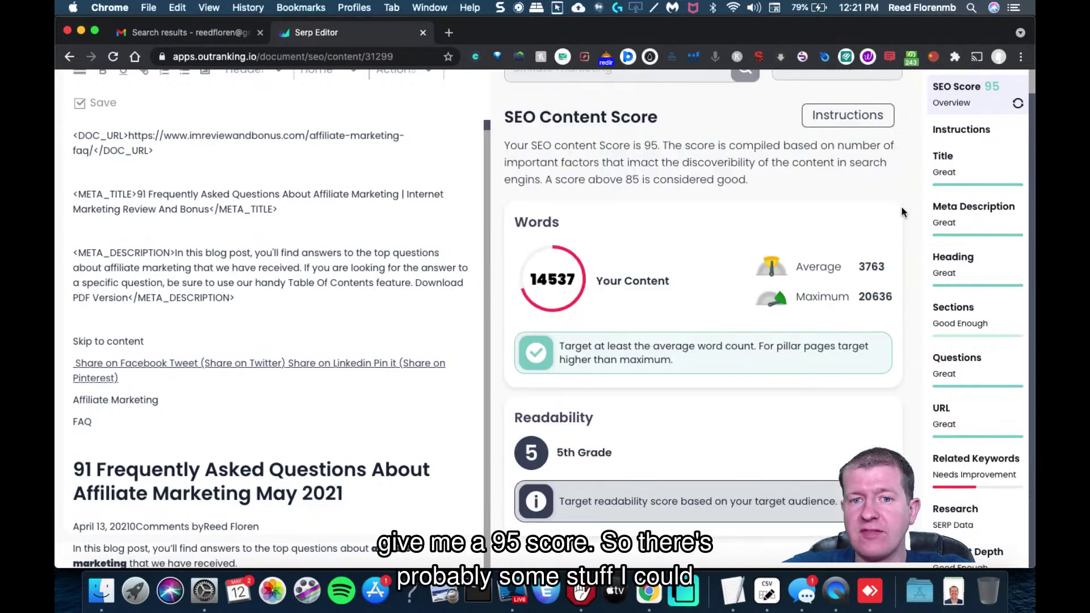
{"action": "scroll", "coordinate": [902, 211], "scroll_direction": "down", "scroll_amount": 6}
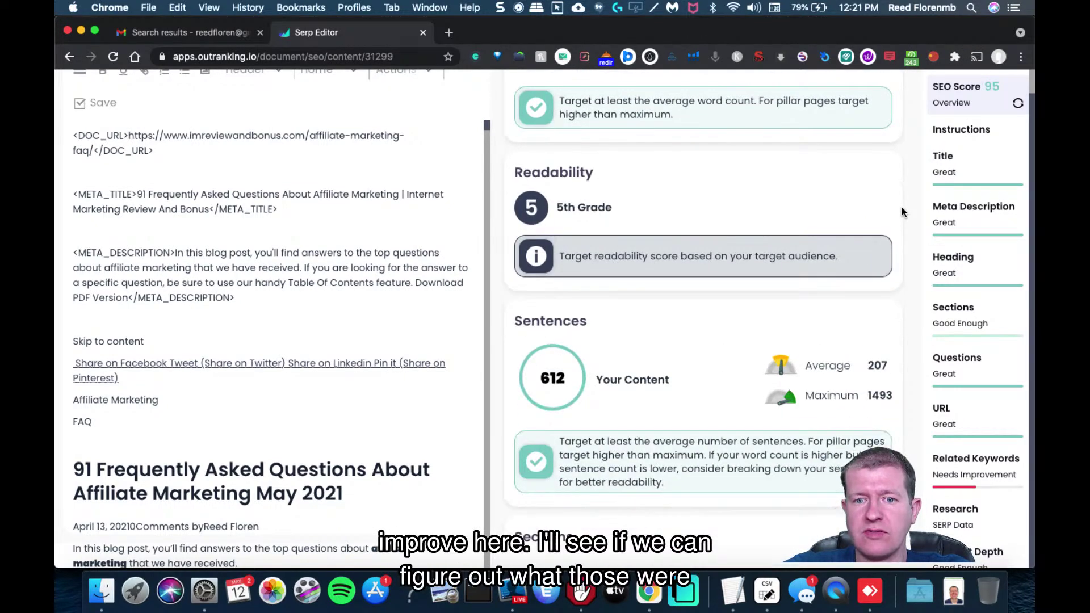
{"action": "scroll", "coordinate": [903, 212], "scroll_direction": "down", "scroll_amount": 6}
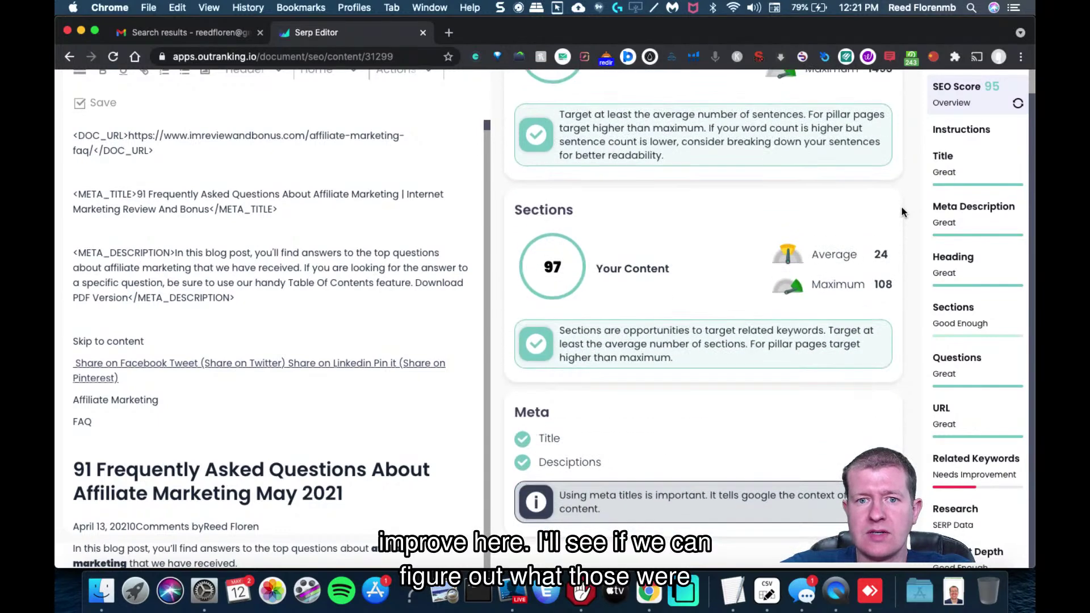
{"action": "scroll", "coordinate": [902, 212], "scroll_direction": "down", "scroll_amount": 5}
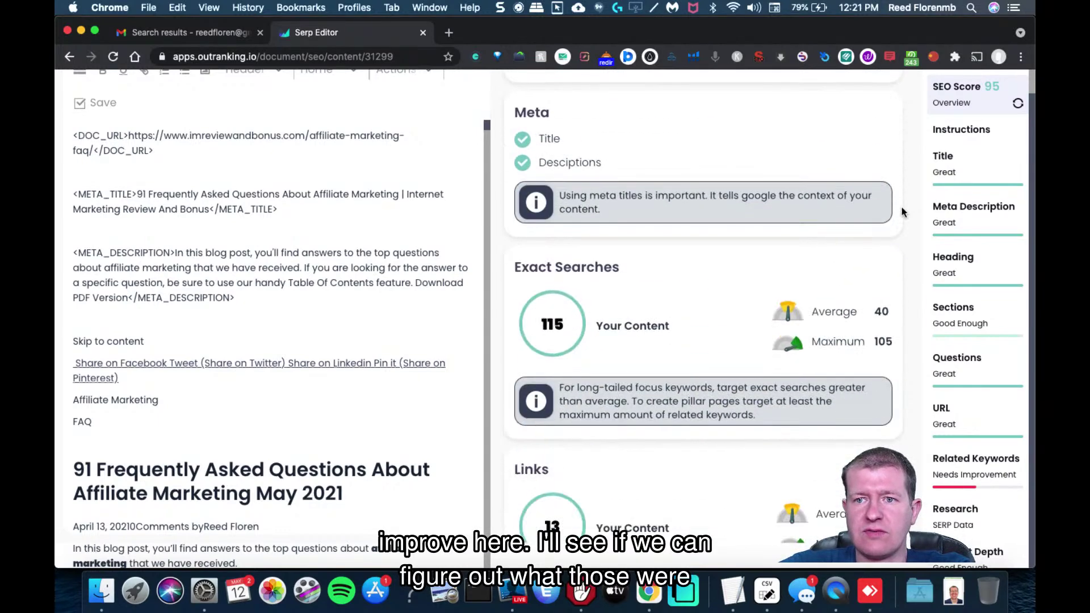
Step: Jump to the Related Keywords report, then open the Sections outline suggestions
{"action": "left_click", "coordinate": [996, 457]}
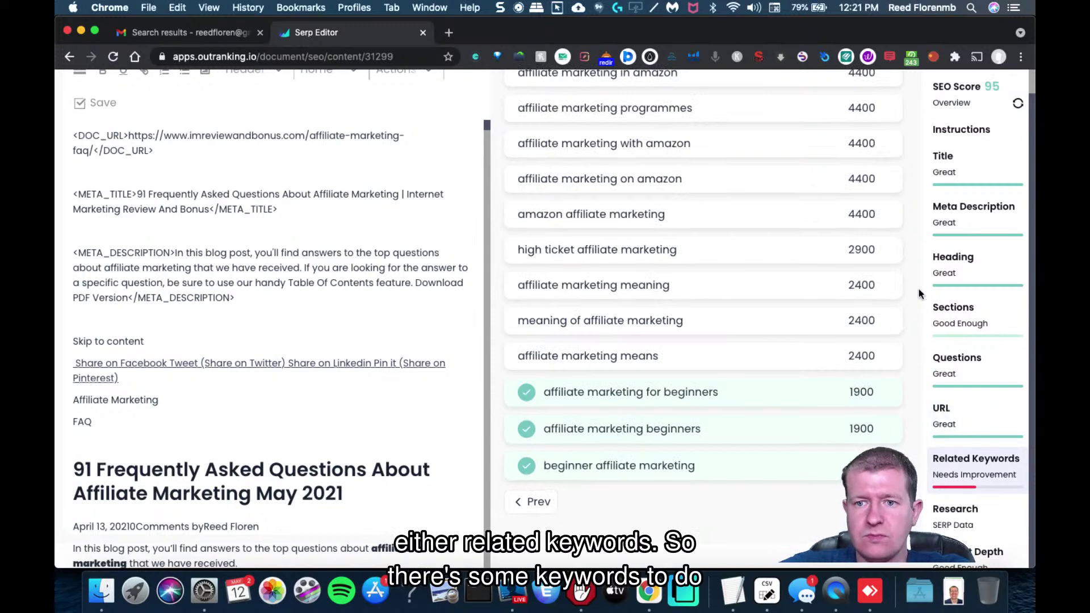
{"action": "scroll", "coordinate": [921, 294], "scroll_direction": "up", "scroll_amount": 5}
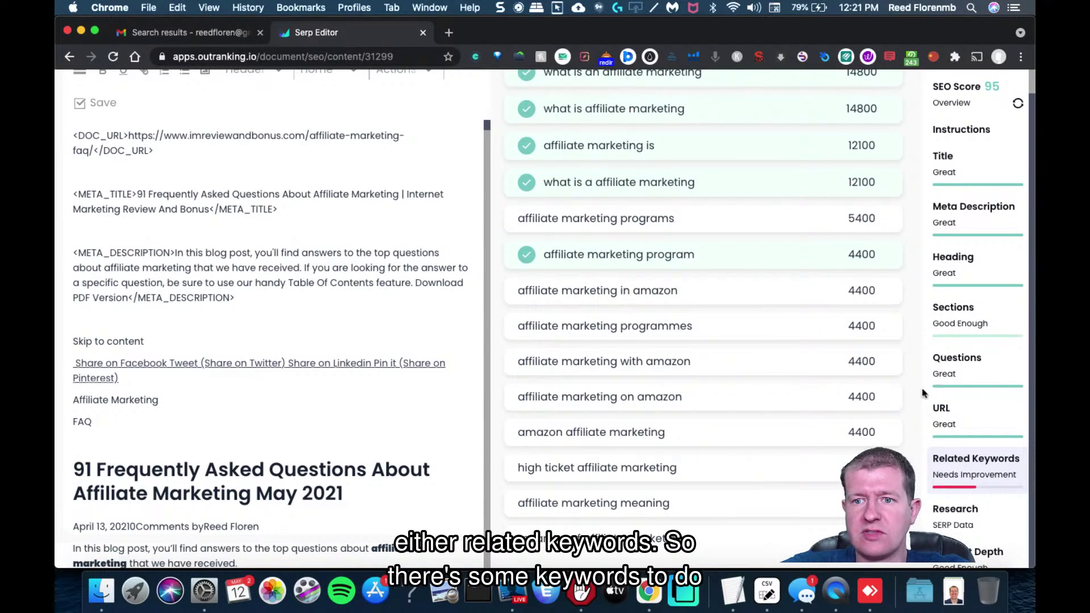
{"action": "left_click", "coordinate": [990, 339]}
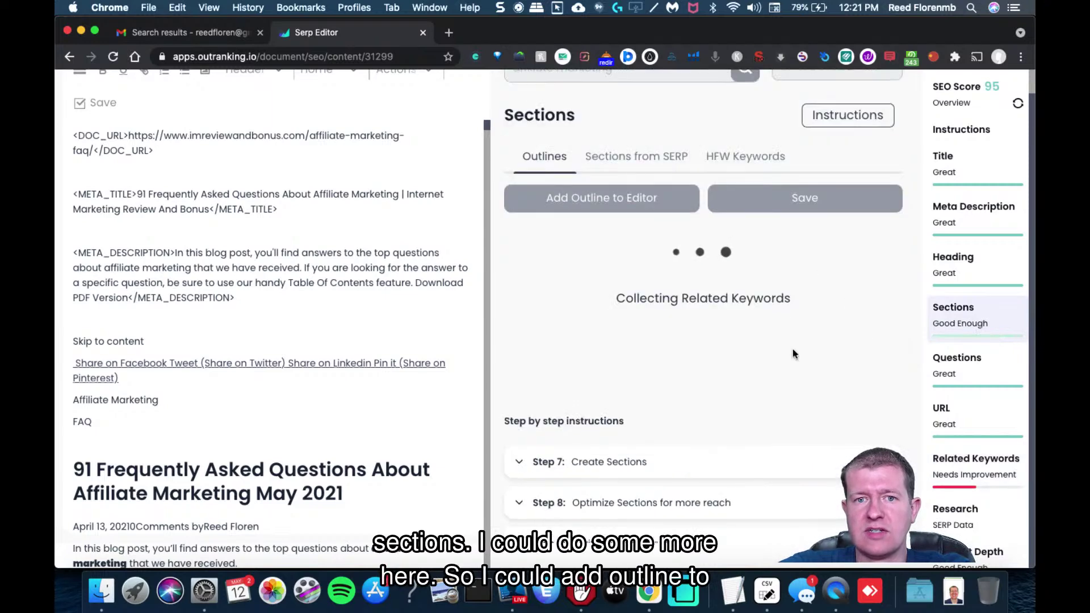
Step: Add 'What is affiliate marketing?', 'How does affiliate marketing work?' and 'Benefits of the affiliate marketing model' as outline headings
{"action": "scroll", "coordinate": [892, 170], "scroll_direction": "up", "scroll_amount": 1}
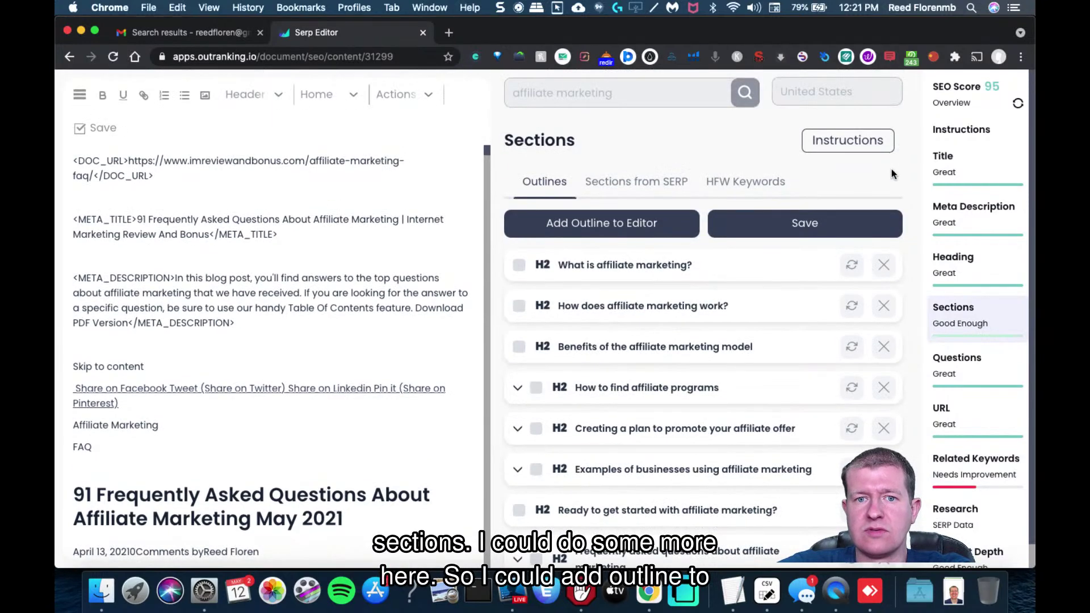
{"action": "left_click", "coordinate": [581, 226]}
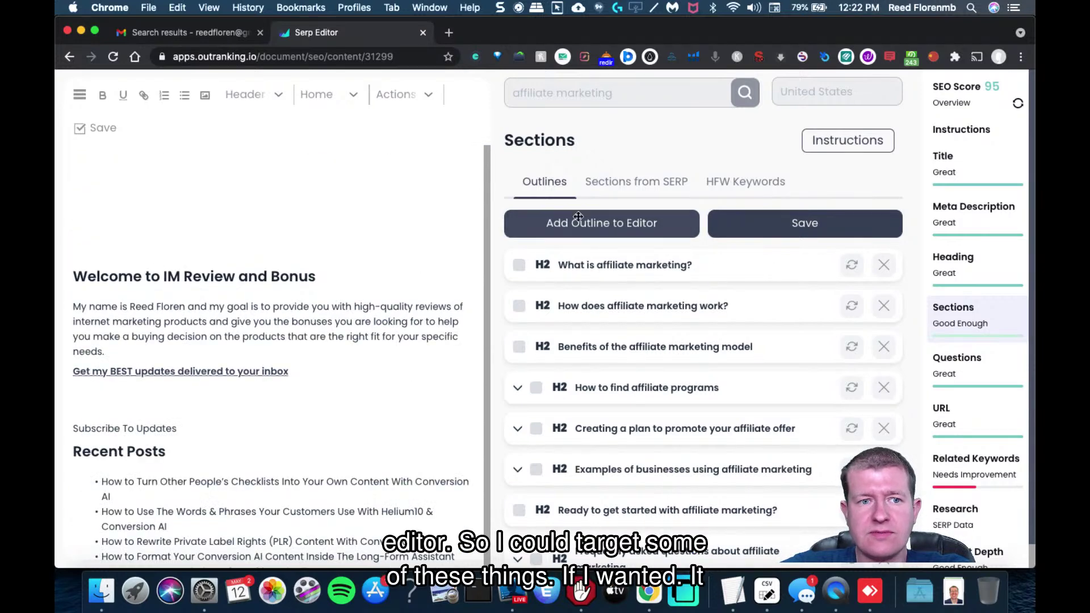
{"action": "left_click", "coordinate": [519, 265]}
{"action": "left_click", "coordinate": [519, 306]}
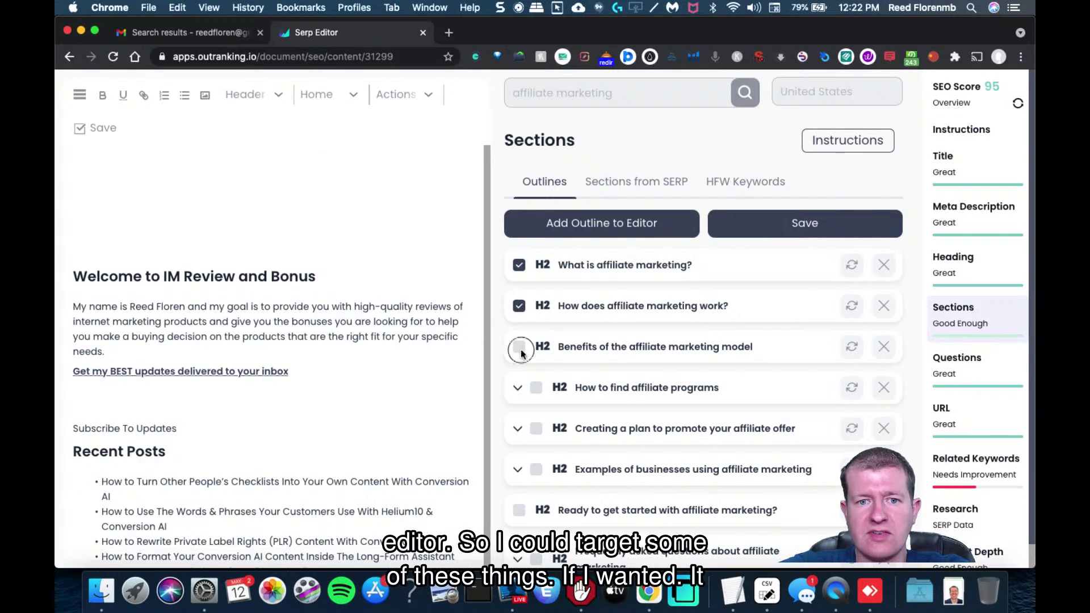
{"action": "left_click", "coordinate": [518, 347]}
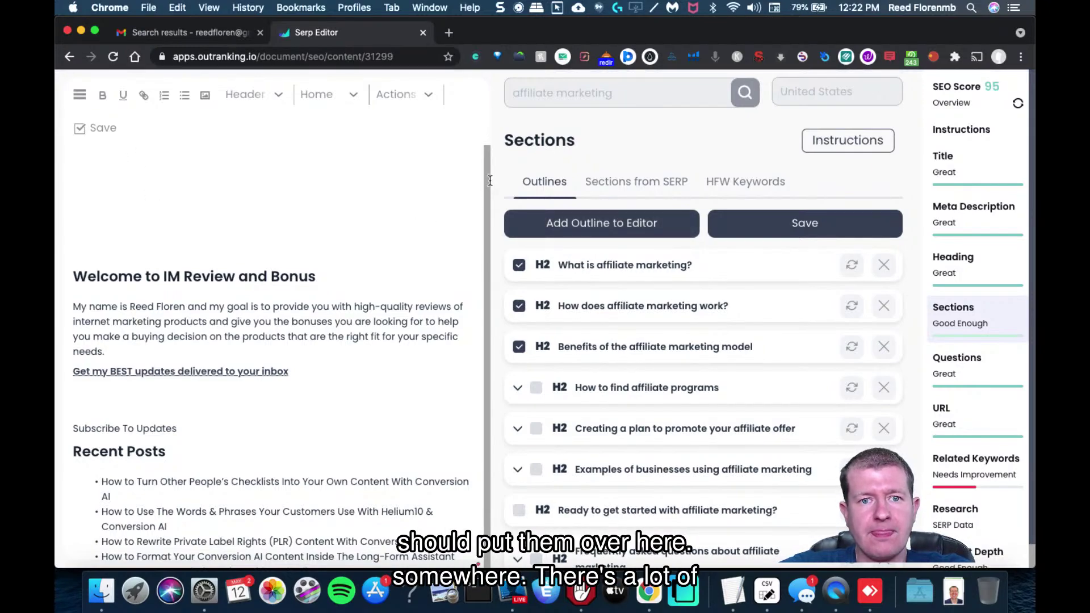
Step: Scroll the post to check the new headings, then show the SERP section headings
{"action": "scroll", "coordinate": [490, 181], "scroll_direction": "up", "scroll_amount": 15}
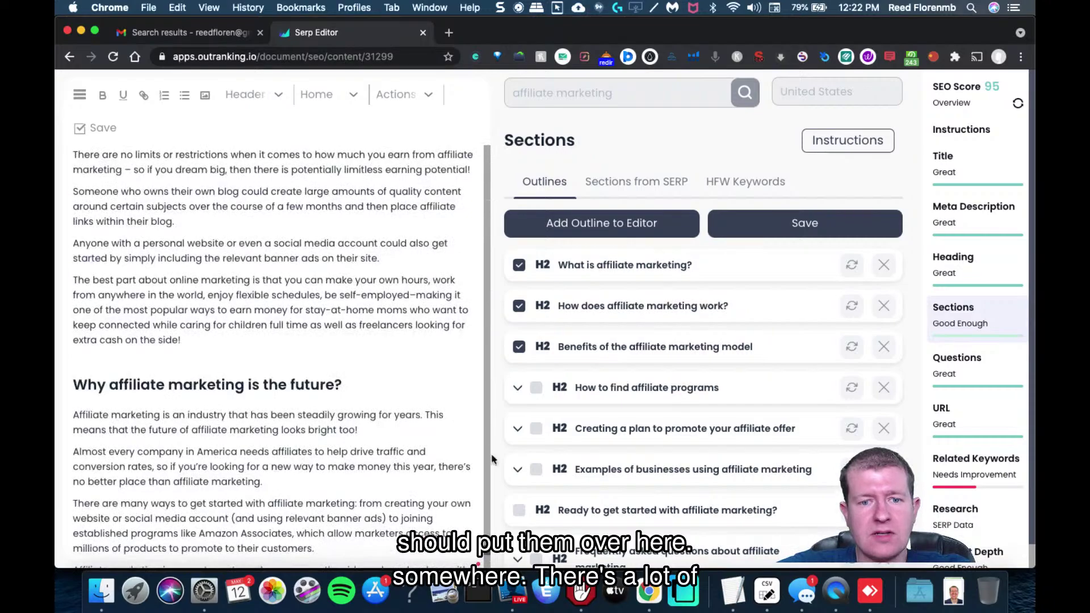
{"action": "scroll", "coordinate": [487, 562], "scroll_direction": "down", "scroll_amount": 15}
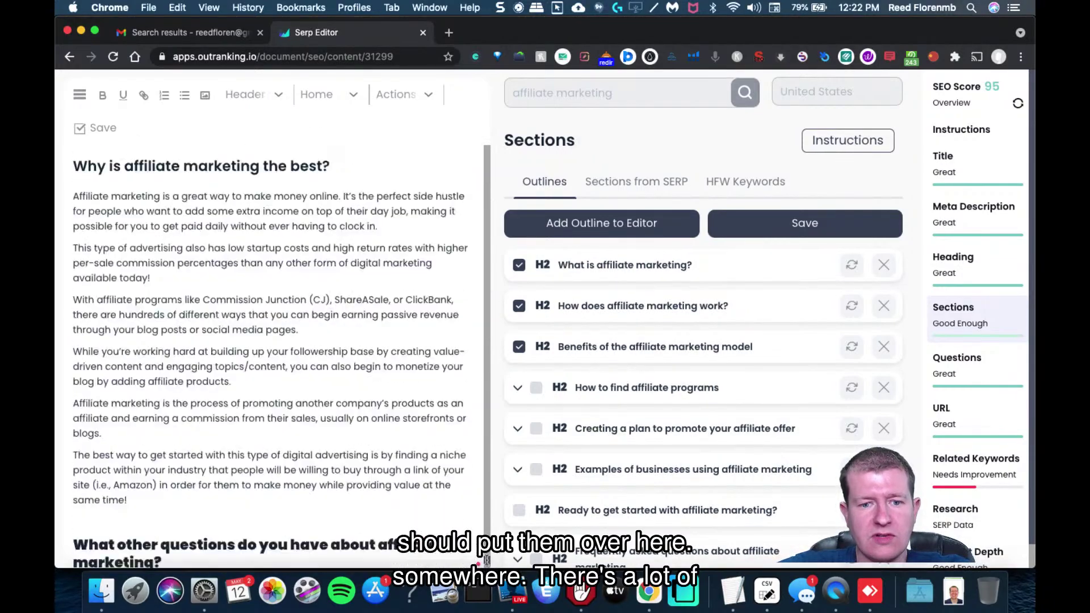
{"action": "scroll", "coordinate": [486, 563], "scroll_direction": "down", "scroll_amount": 15}
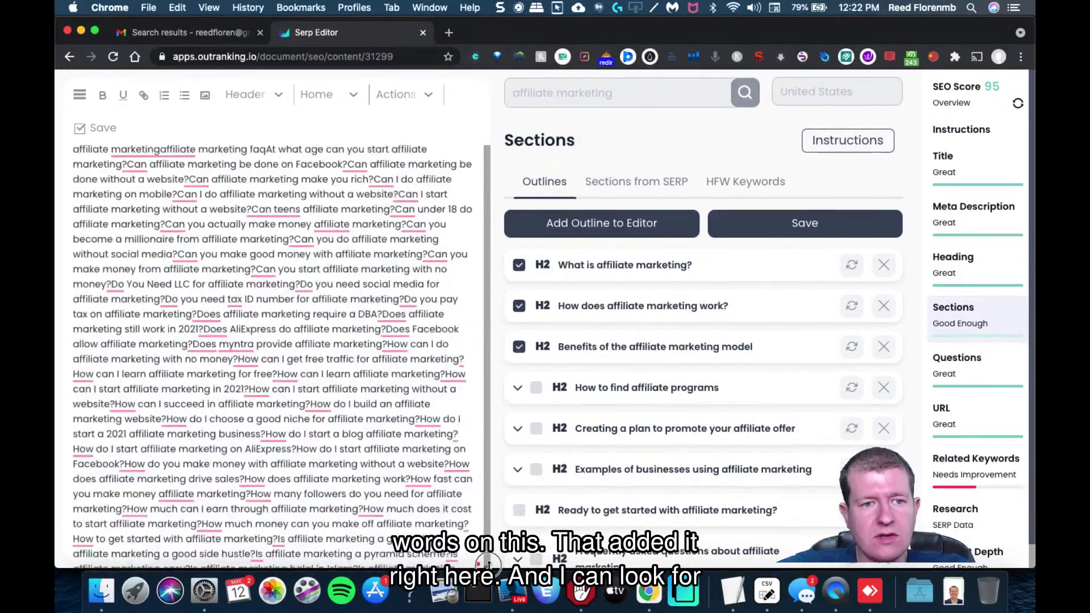
{"action": "scroll", "coordinate": [487, 564], "scroll_direction": "down", "scroll_amount": 10}
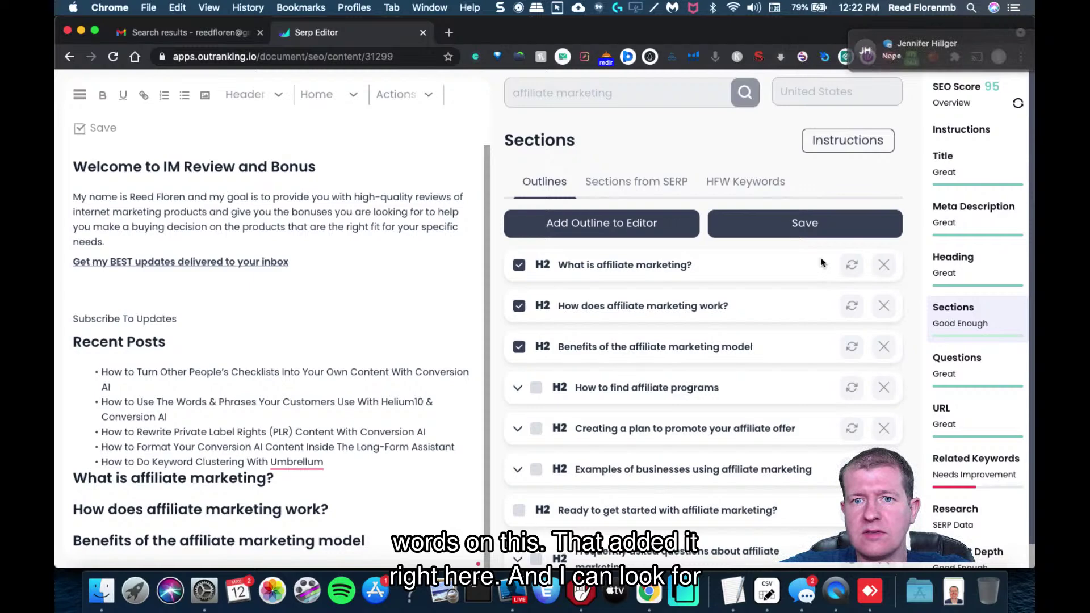
{"action": "left_click", "coordinate": [680, 181]}
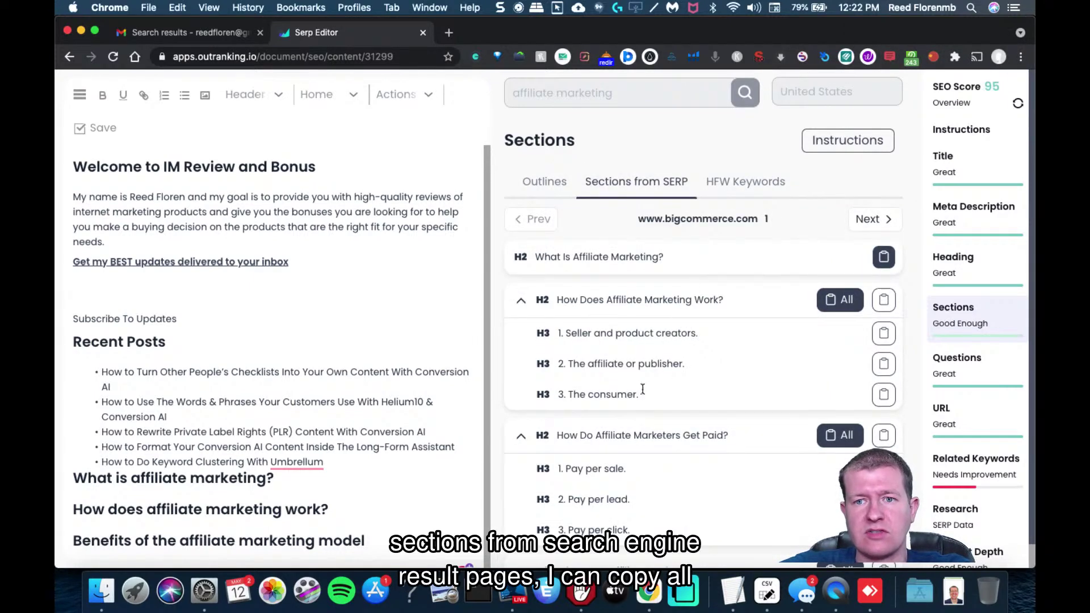
Step: Copy all subheadings under 'How Does Affiliate Marketing Work?' from the SERP sections, raising the score to 96
{"action": "left_click", "coordinate": [844, 300]}
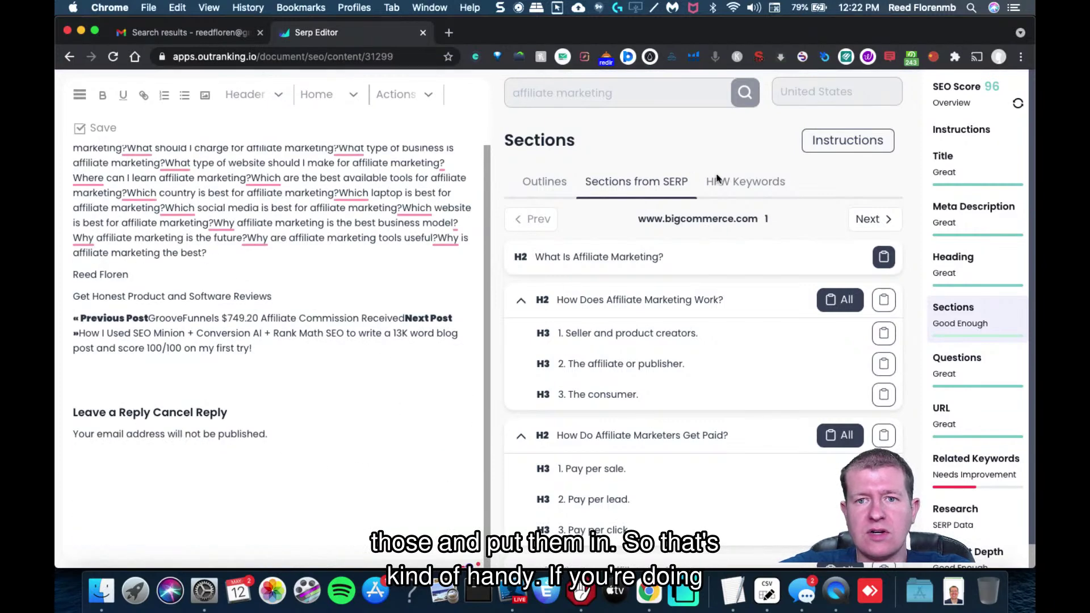
Step: List the high-frequency keywords with their counts, such as affiliate 84 and marketing 39
{"action": "left_click", "coordinate": [743, 182]}
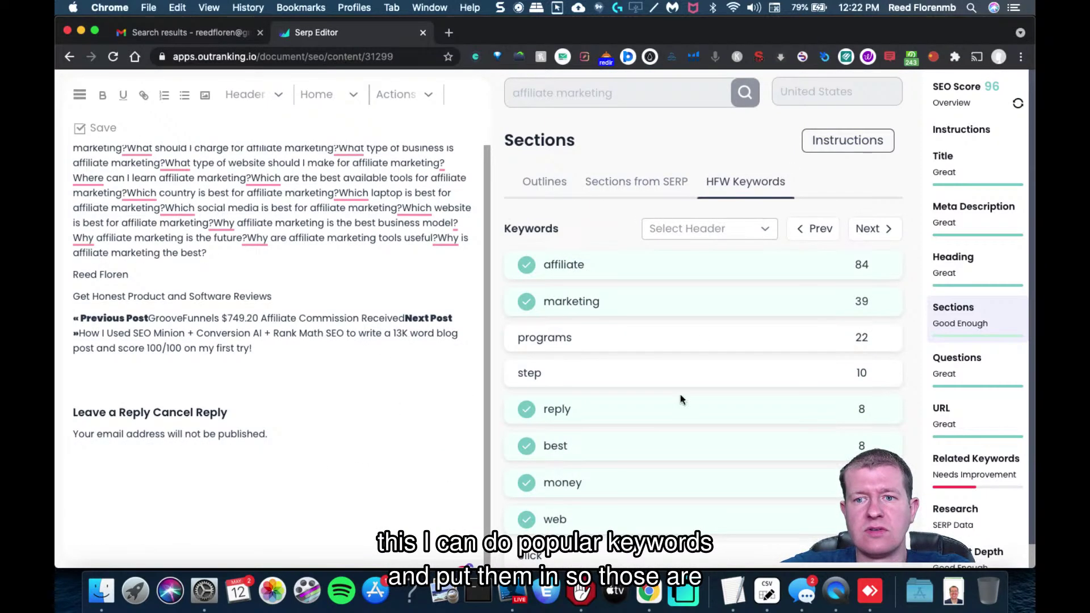